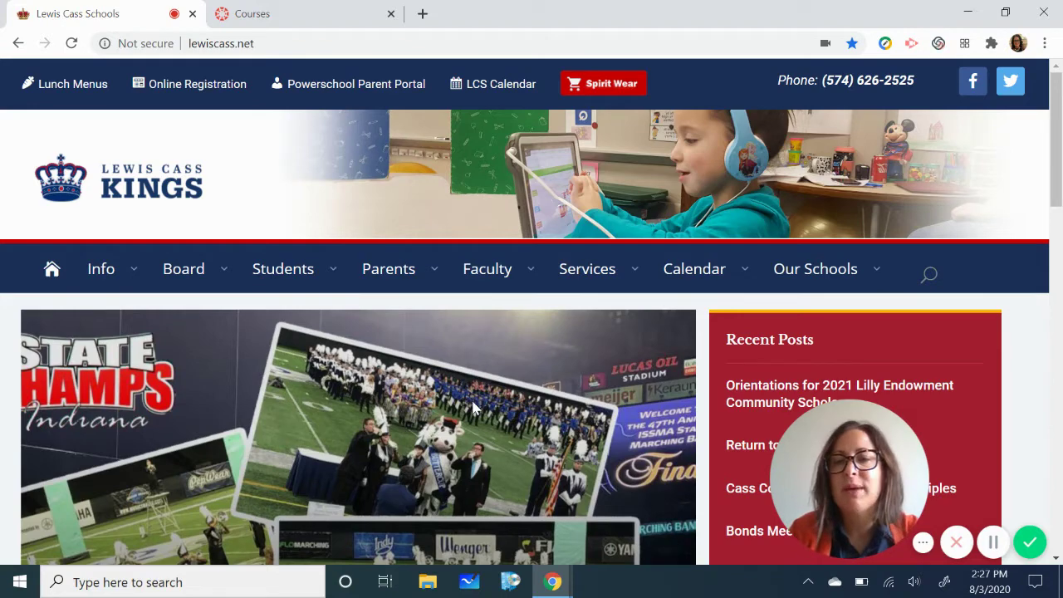
# - Open Canvas from the student apps page of the Lewis Cass Schools website
pyautogui.moveTo(282, 269)
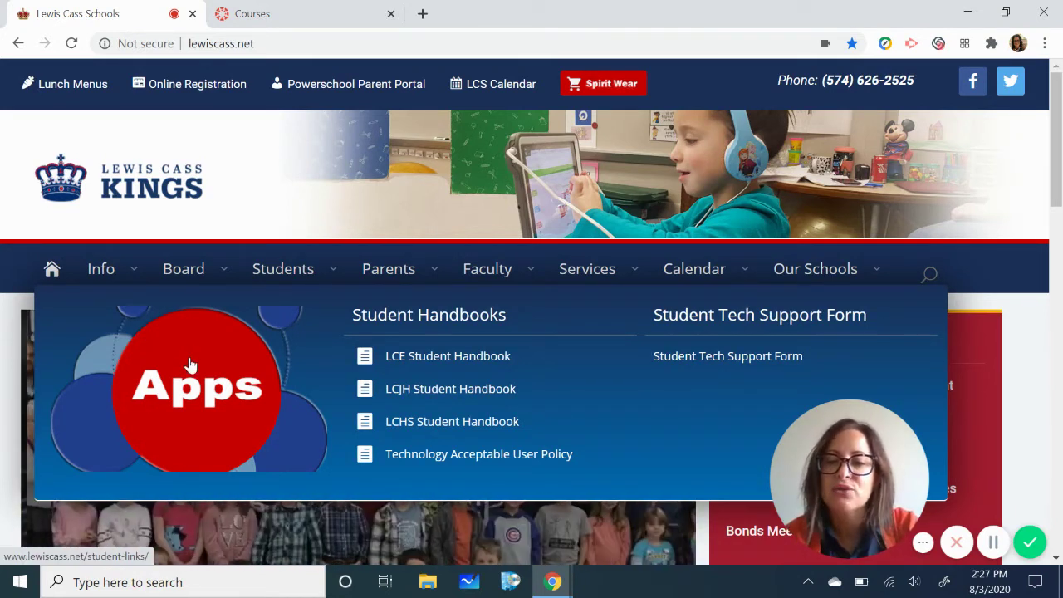
pyautogui.click(190, 365)
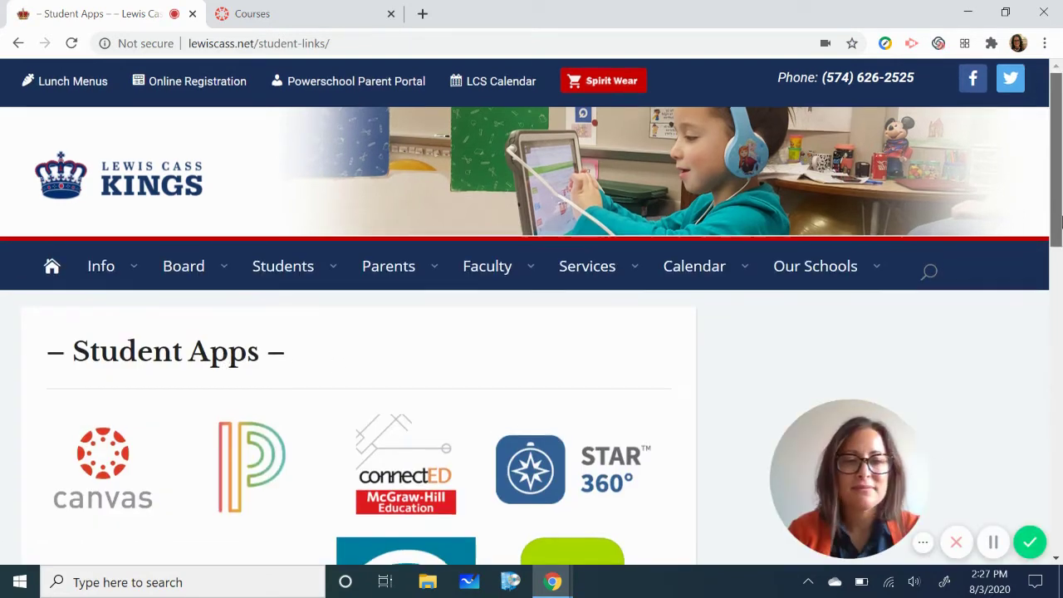
pyautogui.moveTo(1060, 215); pyautogui.dragTo(1060, 322)
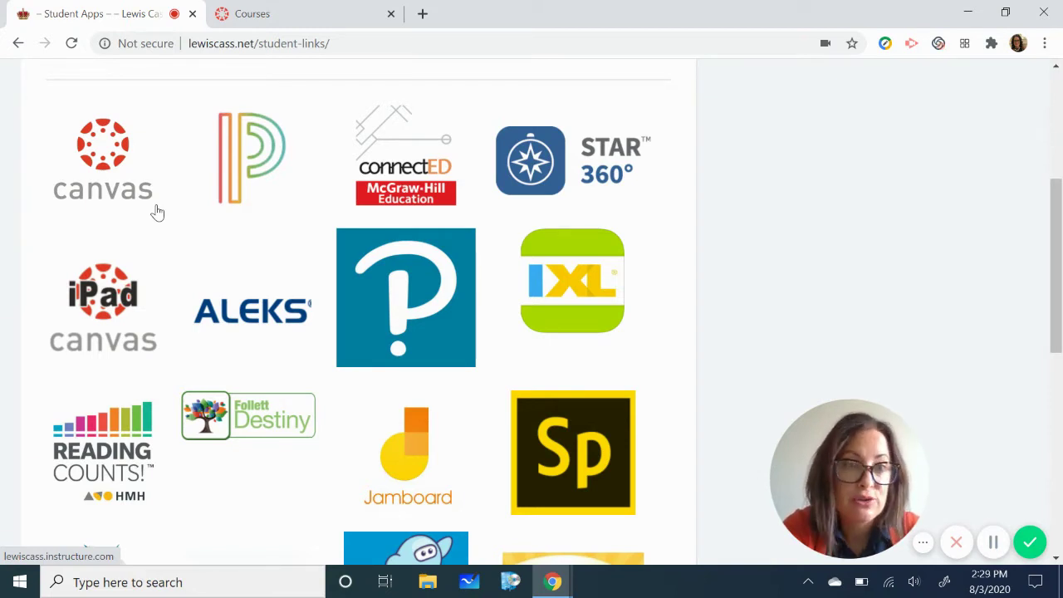
pyautogui.click(109, 155)
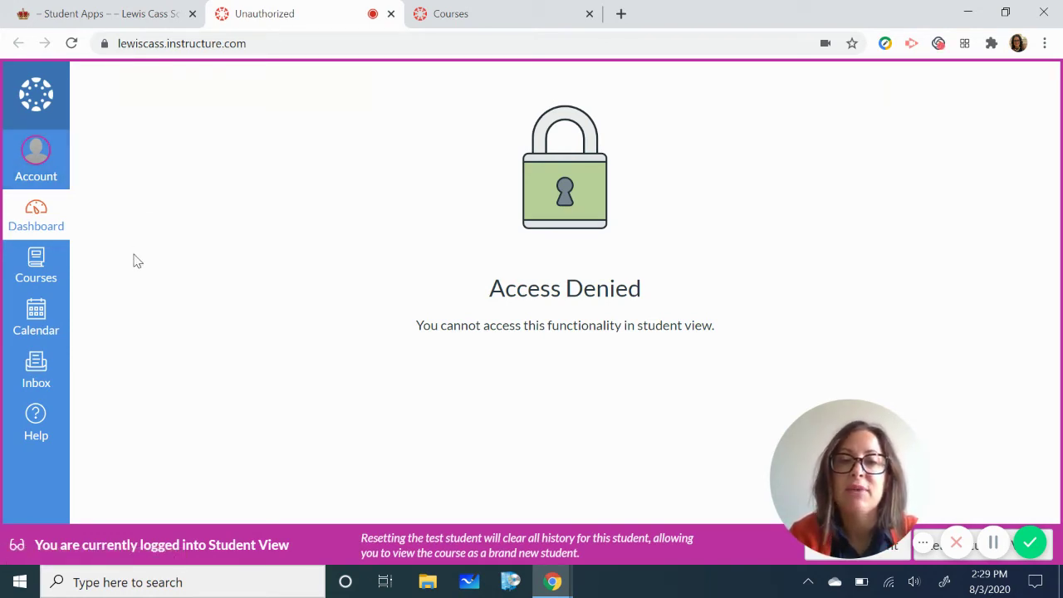
# - Open the 2020 Test class course from the list of all courses
pyautogui.click(48, 274)
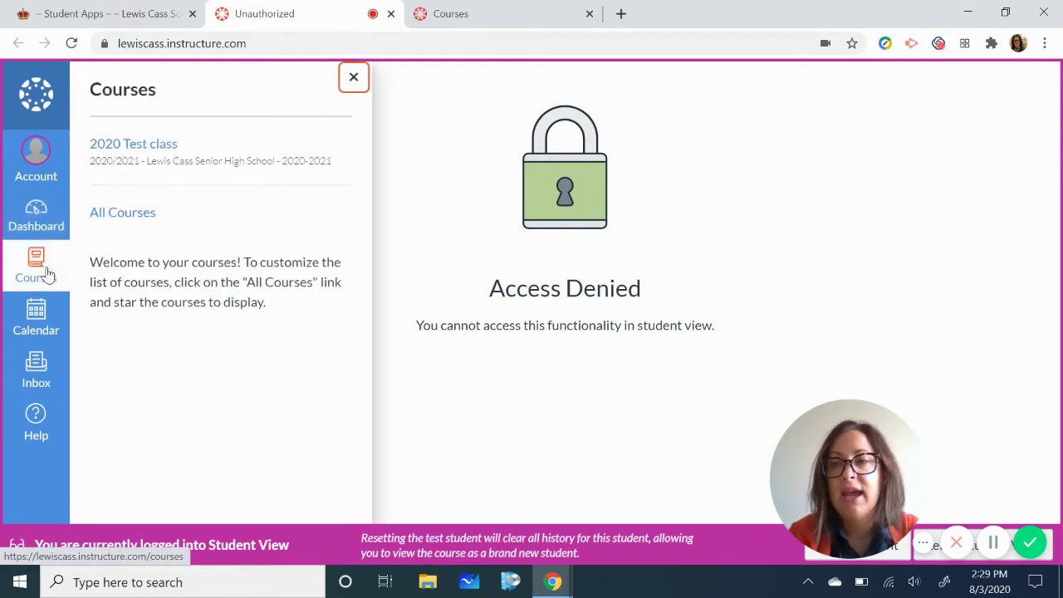
pyautogui.click(129, 214)
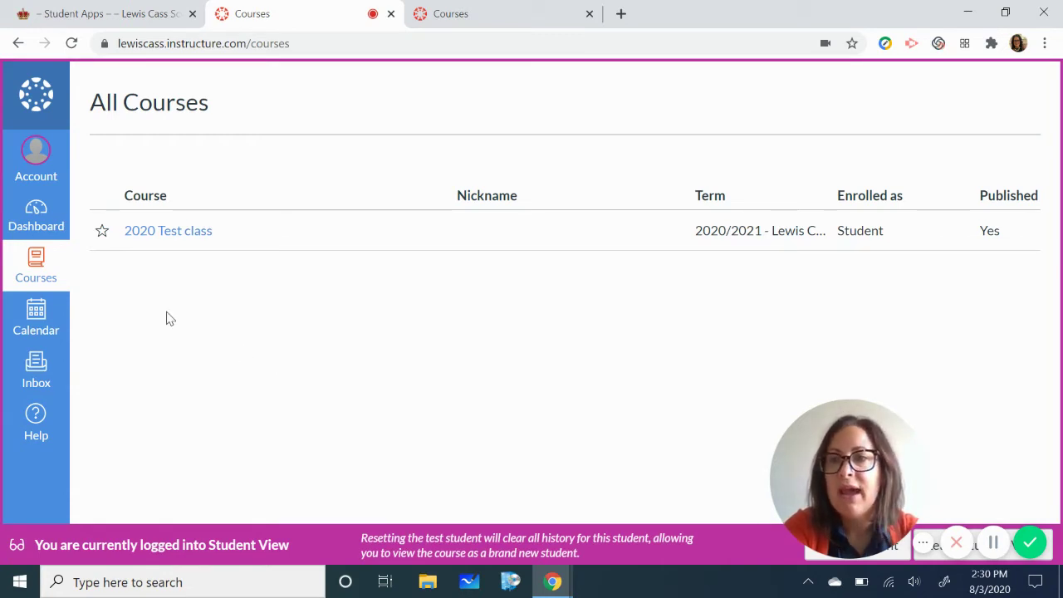
pyautogui.click(191, 238)
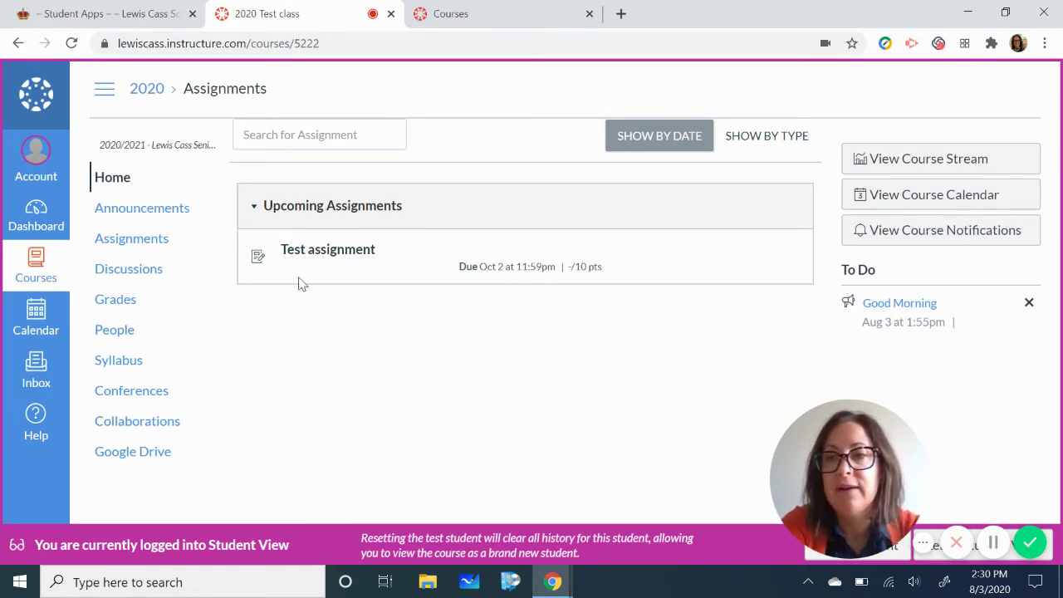
# - View the course announcements and the details of the Test assignment
pyautogui.click(175, 216)
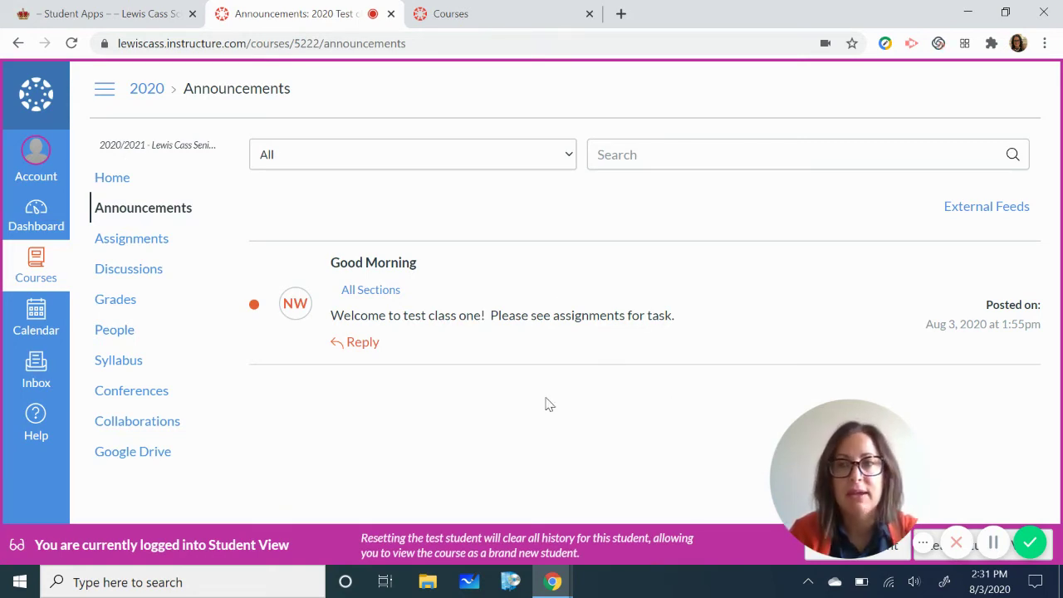
pyautogui.click(156, 247)
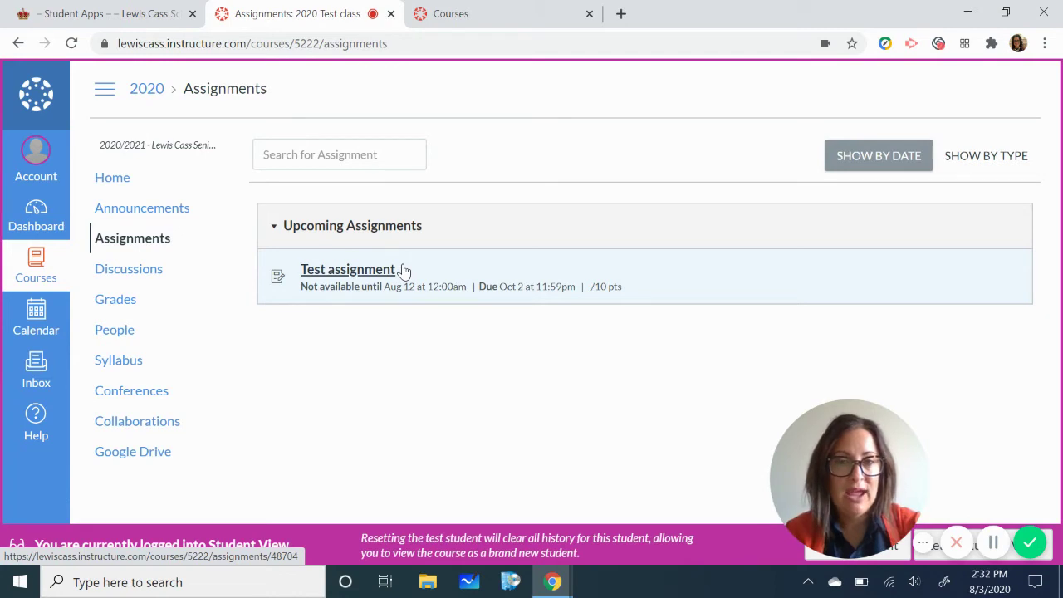
pyautogui.click(349, 269)
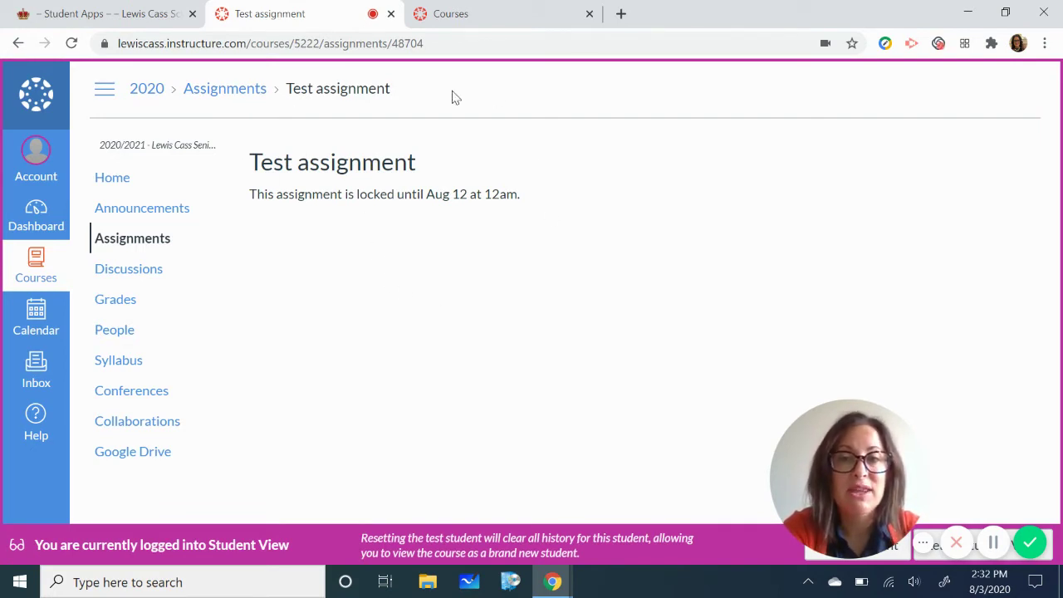
# - Start a new course discussion titled "Respond to reading" with the text "I am responding"
pyautogui.click(150, 264)
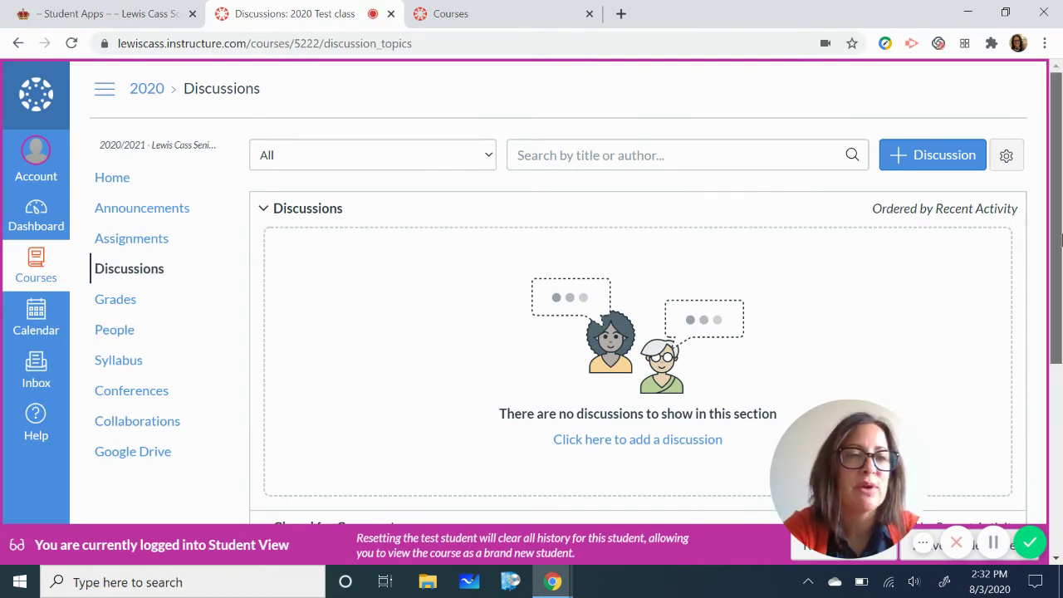
pyautogui.moveTo(1057, 232); pyautogui.dragTo(1024, 259)
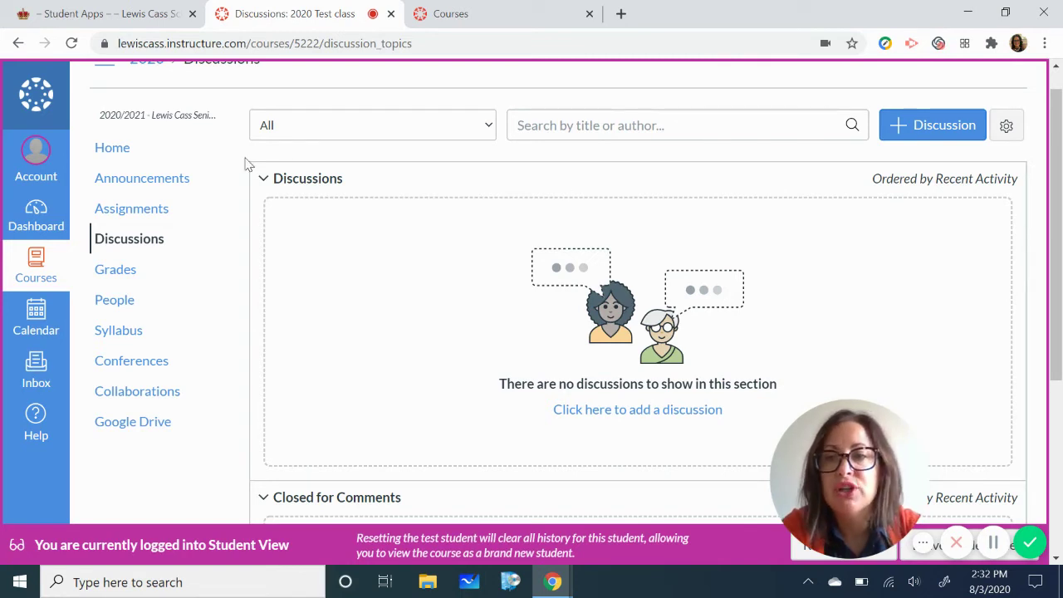
pyautogui.click(926, 132)
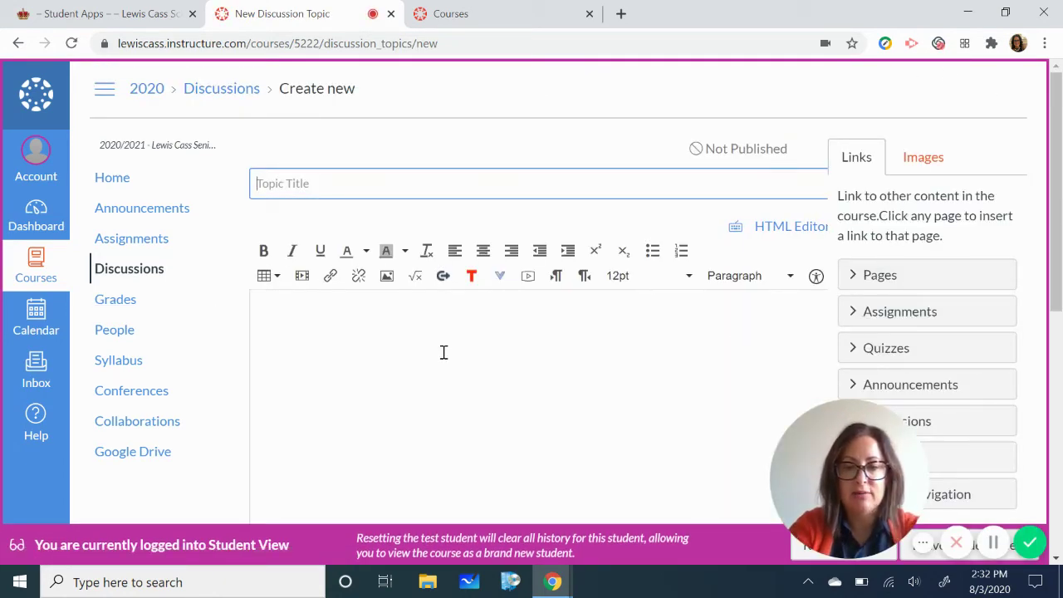
pyautogui.write('Respond to ')
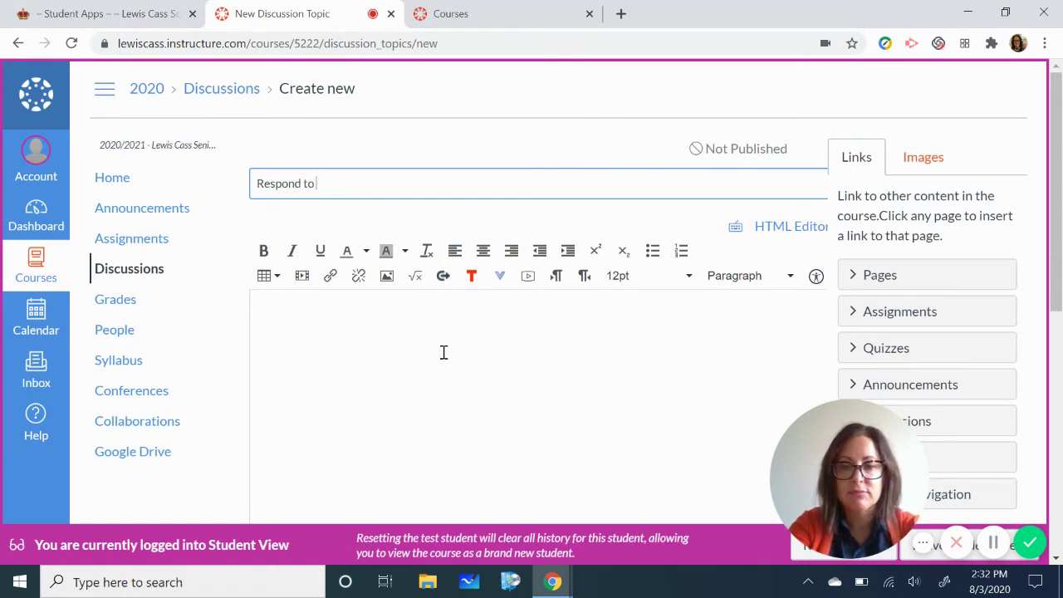
pyautogui.write('reading')
pyautogui.click(364, 350)
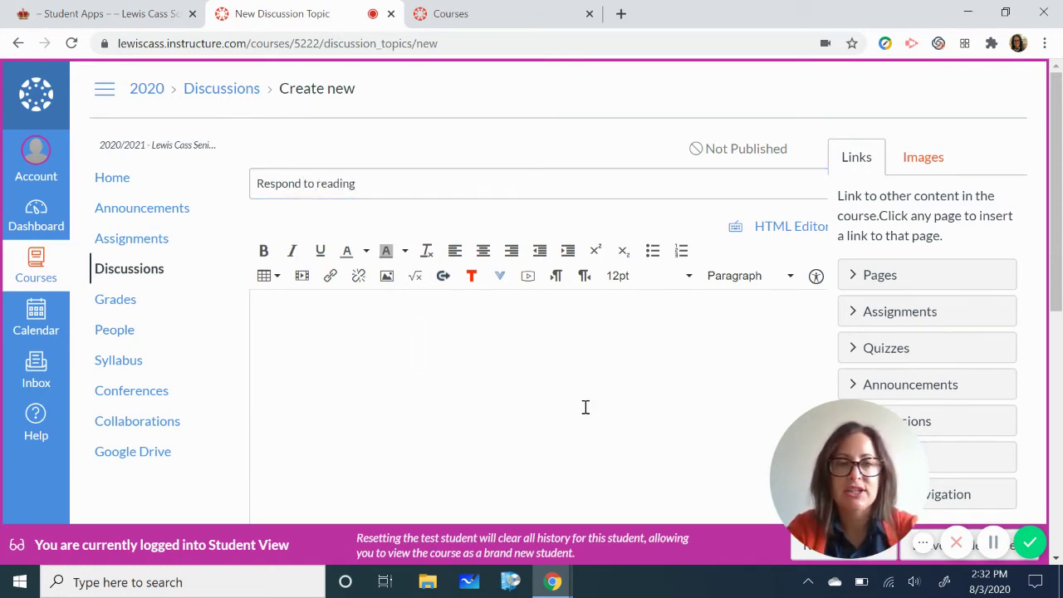
pyautogui.write('I')
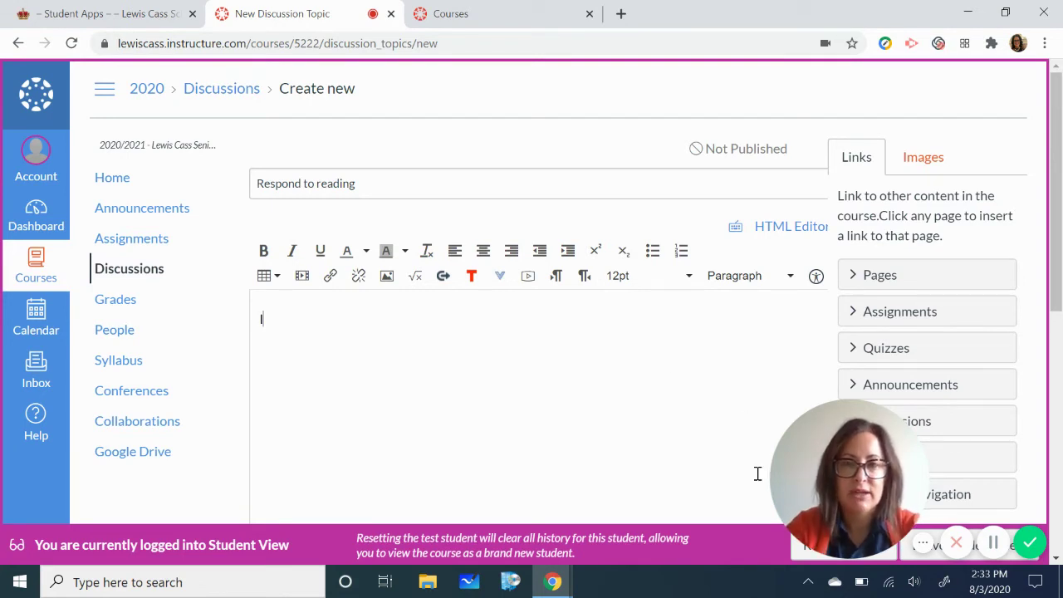
pyautogui.write(' am responding')
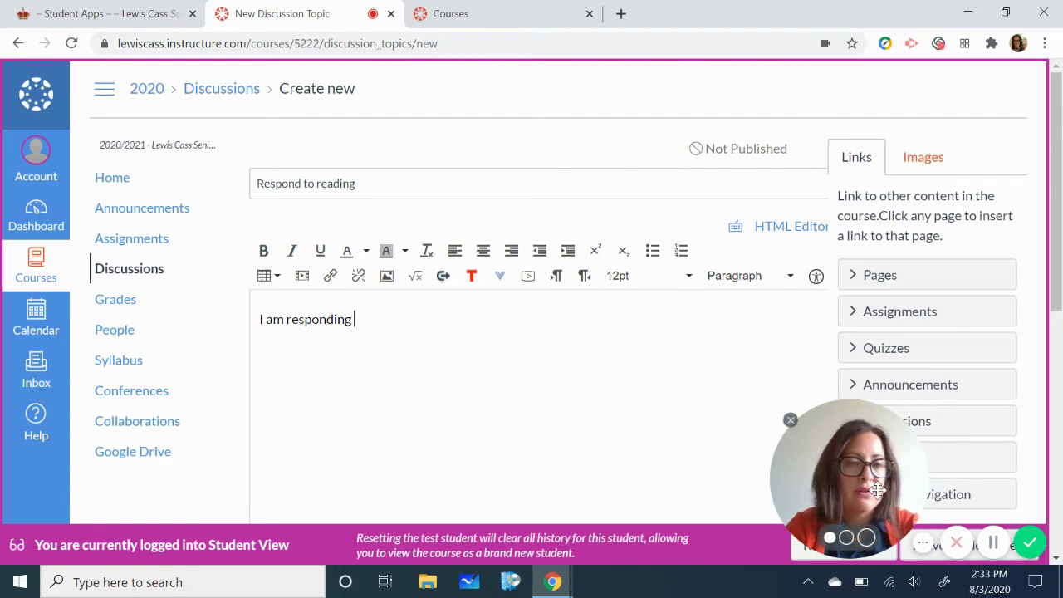
# - Make the discussion available from Aug 3, 2020 until Aug 7, 2020 and save it
pyautogui.scroll(-1, 1059, 366)
pyautogui.moveTo(1060, 366); pyautogui.dragTo(1059, 483)
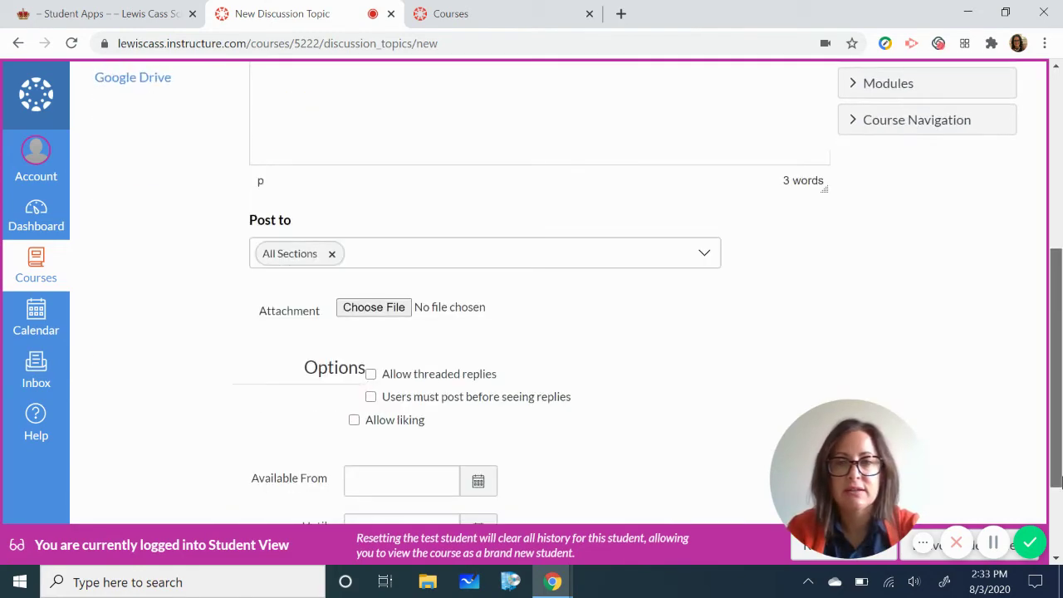
pyautogui.scroll(-1, 1059, 483)
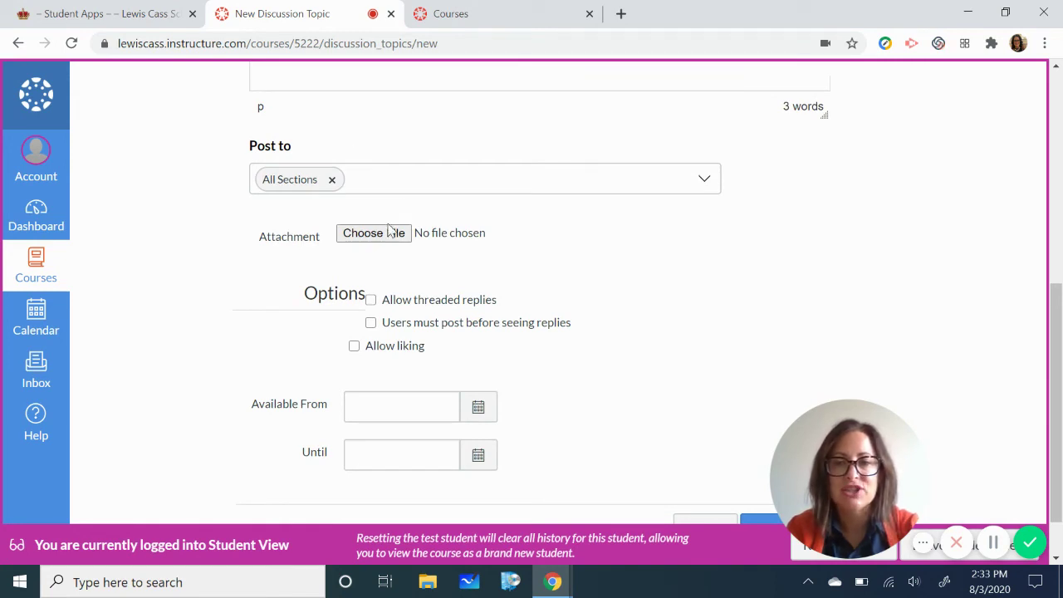
pyautogui.click(478, 406)
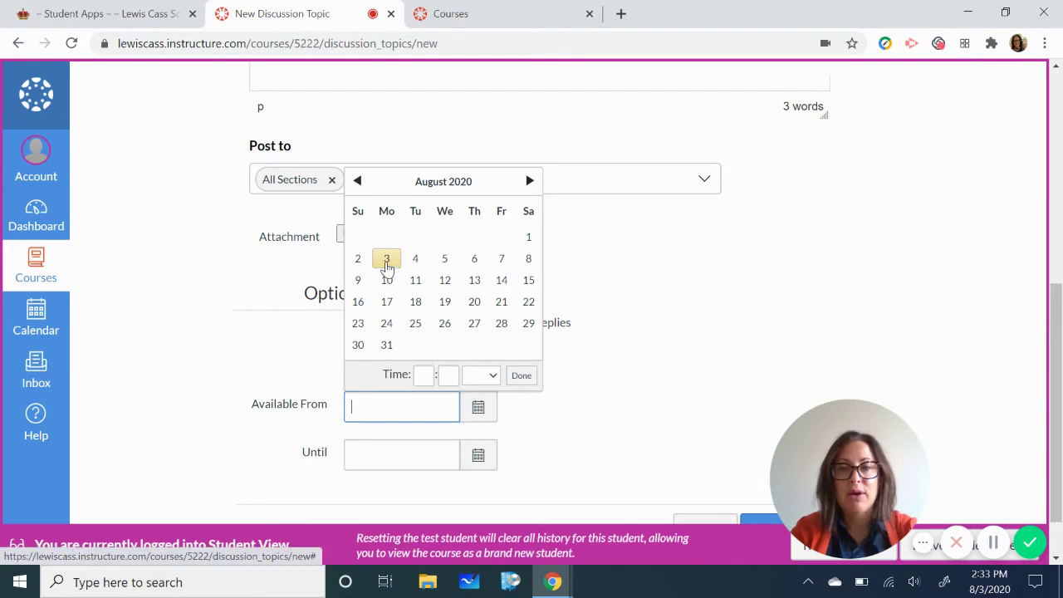
pyautogui.click(387, 261)
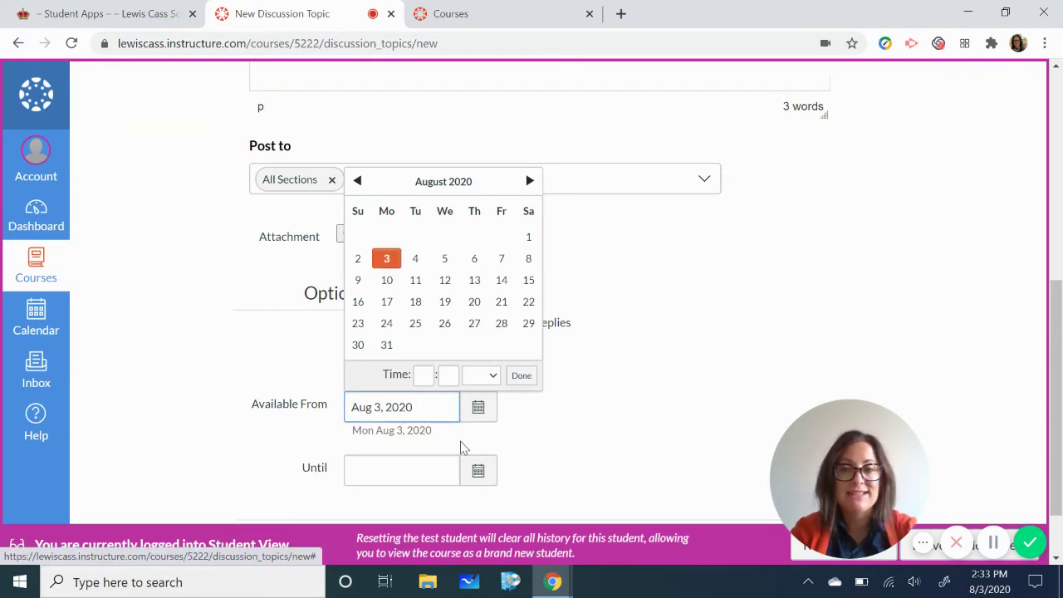
pyautogui.click(476, 470)
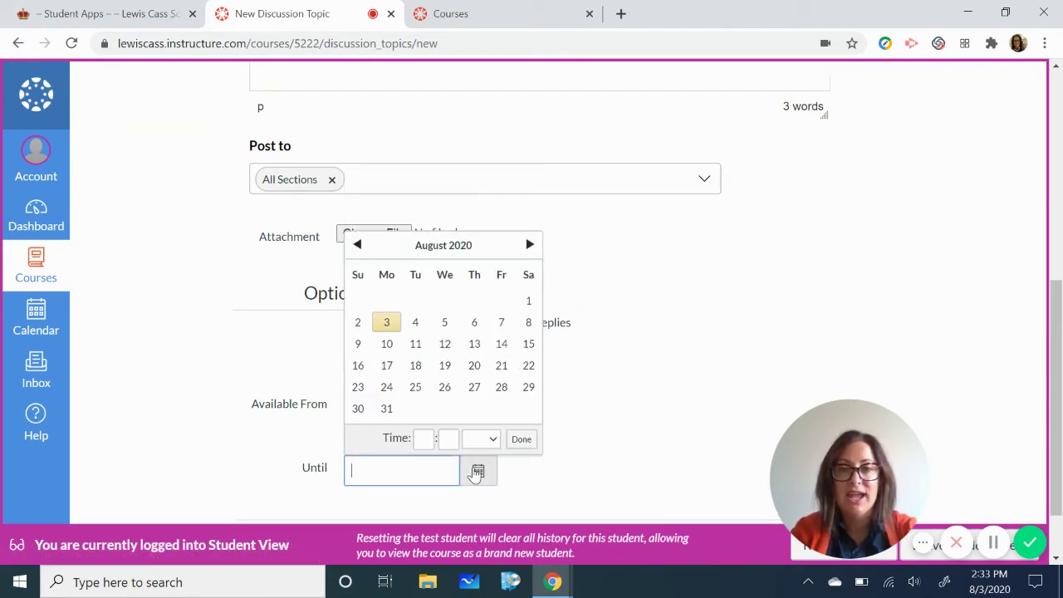
pyautogui.click(501, 324)
pyautogui.click(691, 427)
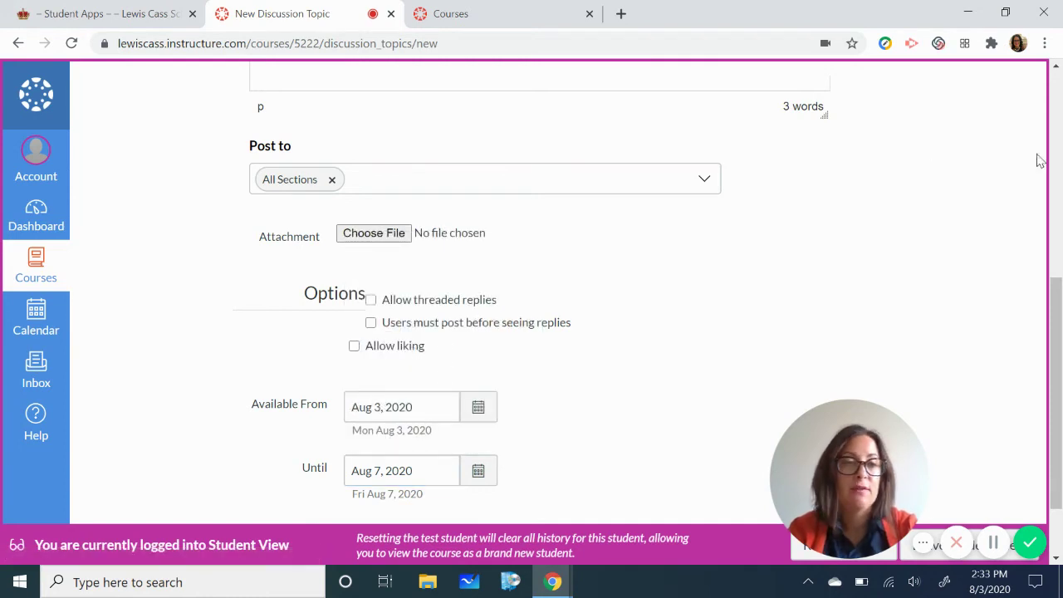
pyautogui.moveTo(1056, 349); pyautogui.dragTo(1056, 390)
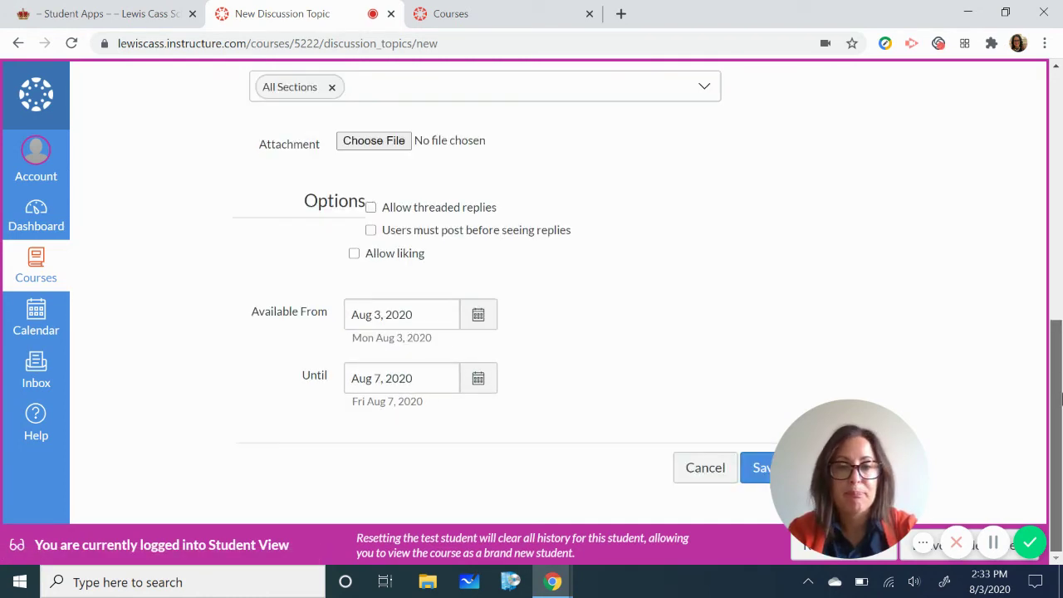
pyautogui.click(758, 469)
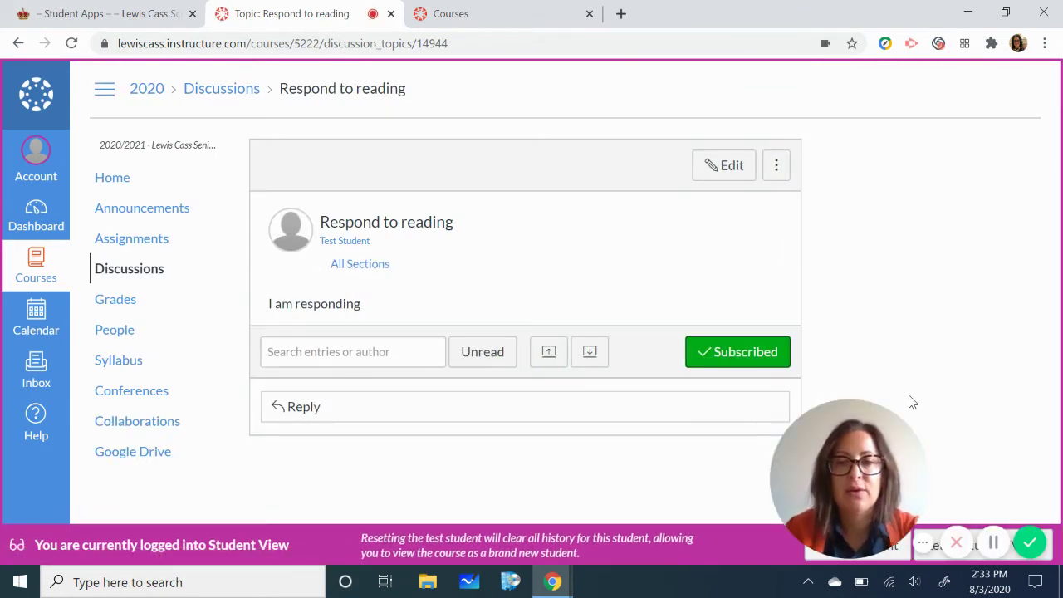
# - Look through the course's grades, people list, syllabus and conferences pages
pyautogui.click(124, 304)
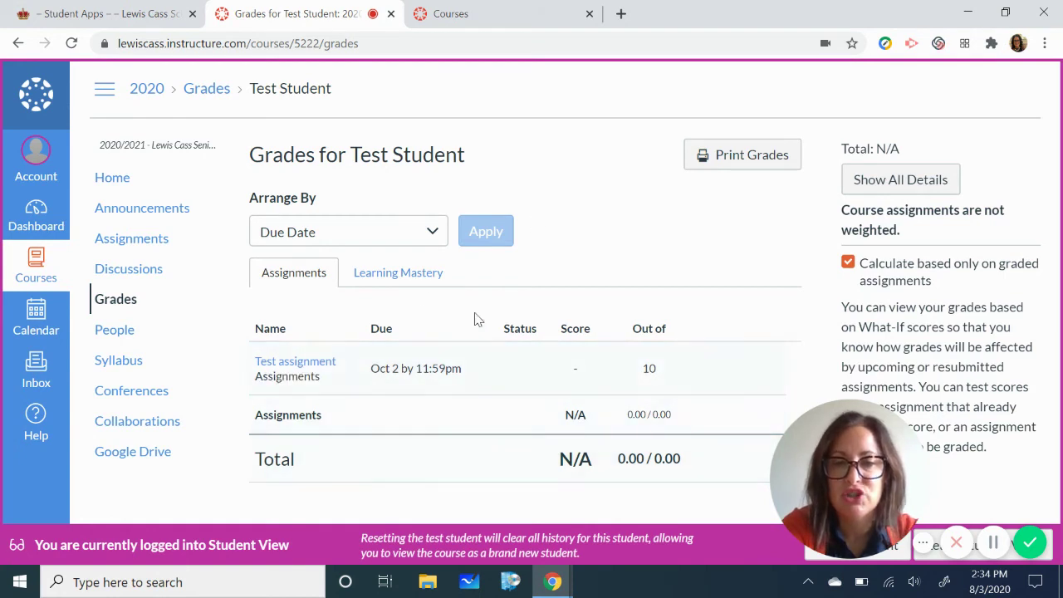
pyautogui.click(105, 332)
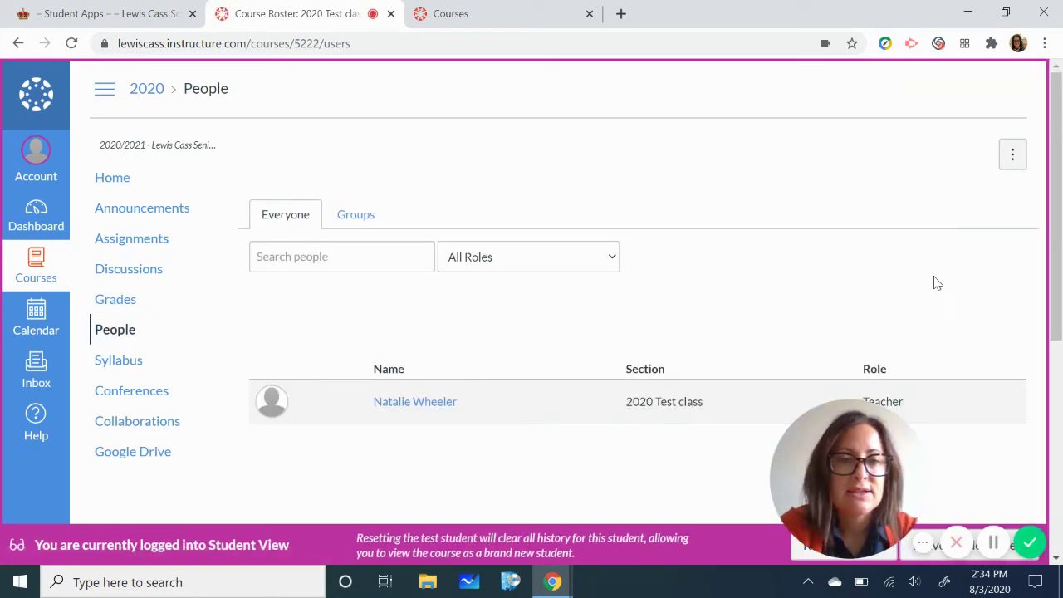
pyautogui.moveTo(1059, 259); pyautogui.dragTo(1060, 330)
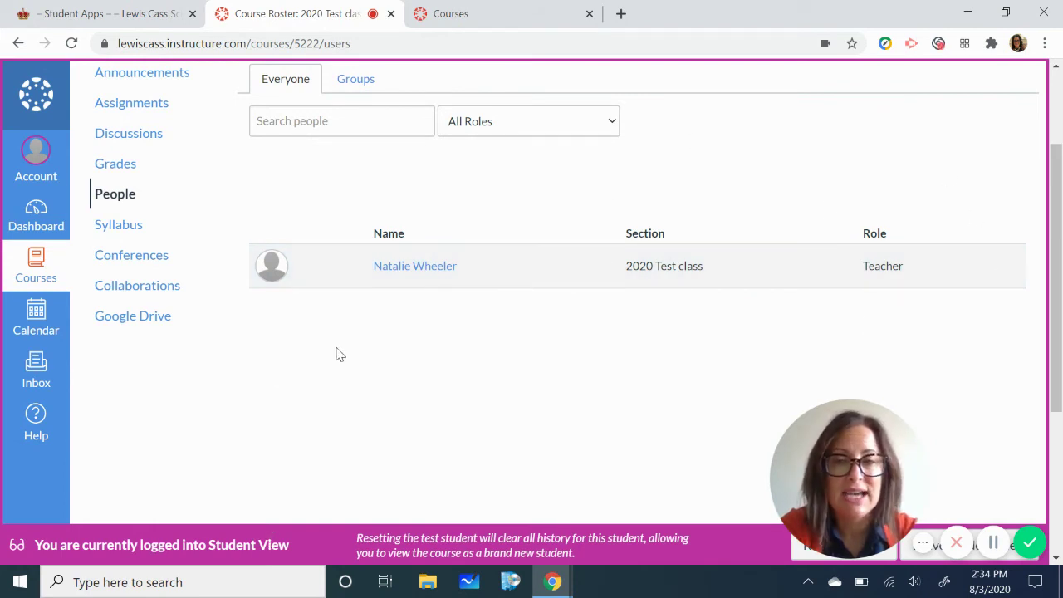
pyautogui.click(109, 224)
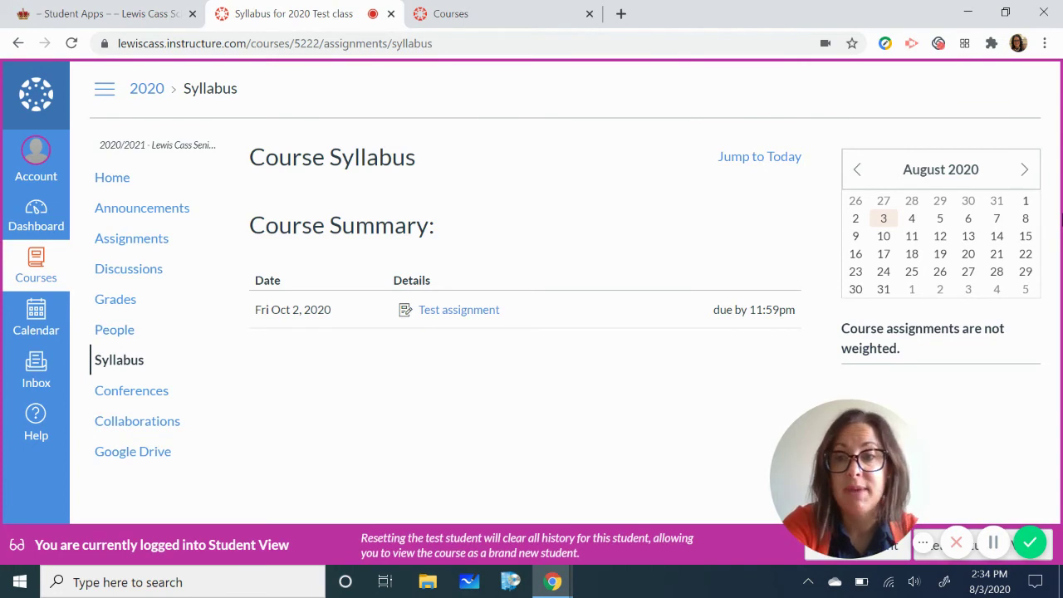
pyautogui.click(128, 392)
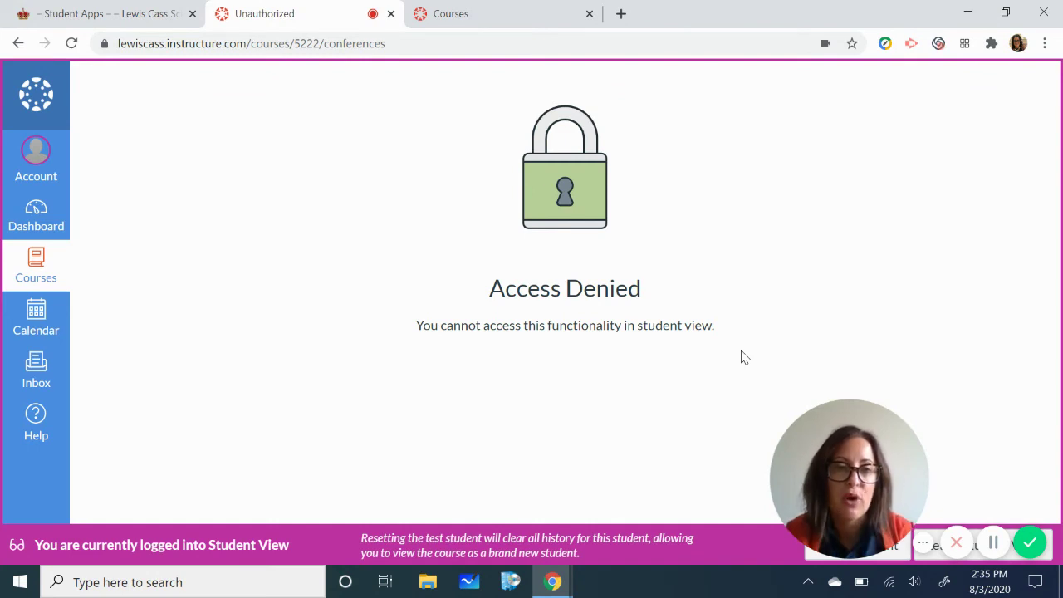
# - Open the calendar and start a new event titled "Project due"
pyautogui.click(41, 324)
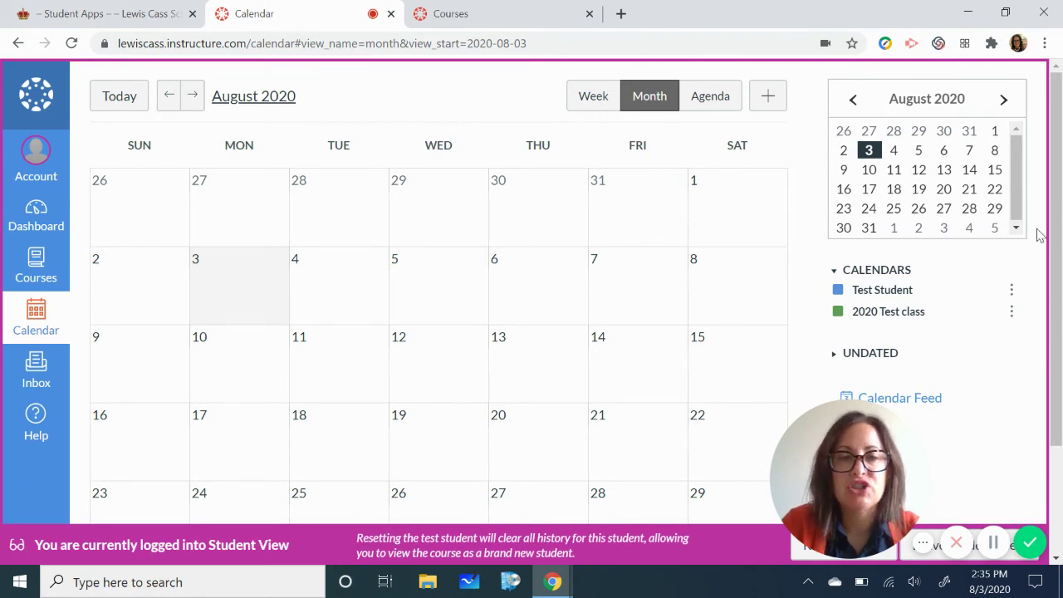
pyautogui.moveTo(1052, 216); pyautogui.dragTo(1059, 332)
pyautogui.scroll(2, 1038, 304)
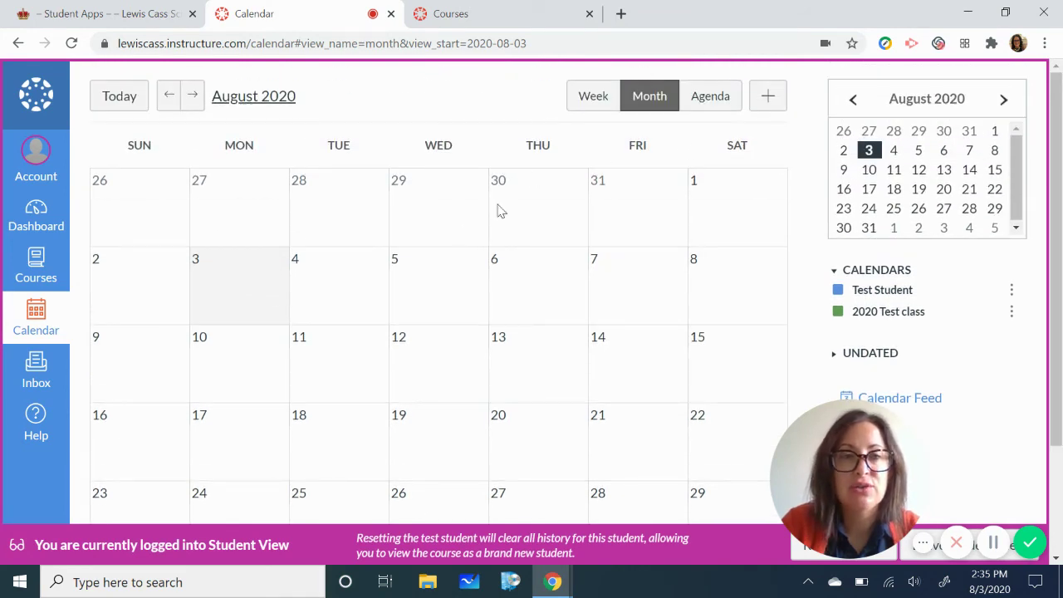
pyautogui.click(768, 96)
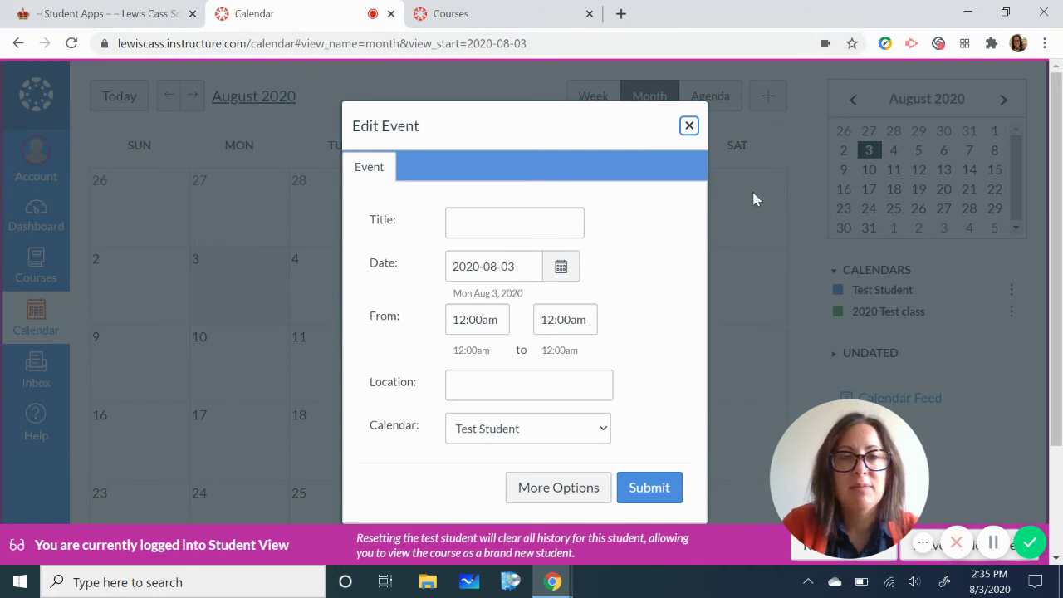
pyautogui.click(531, 218)
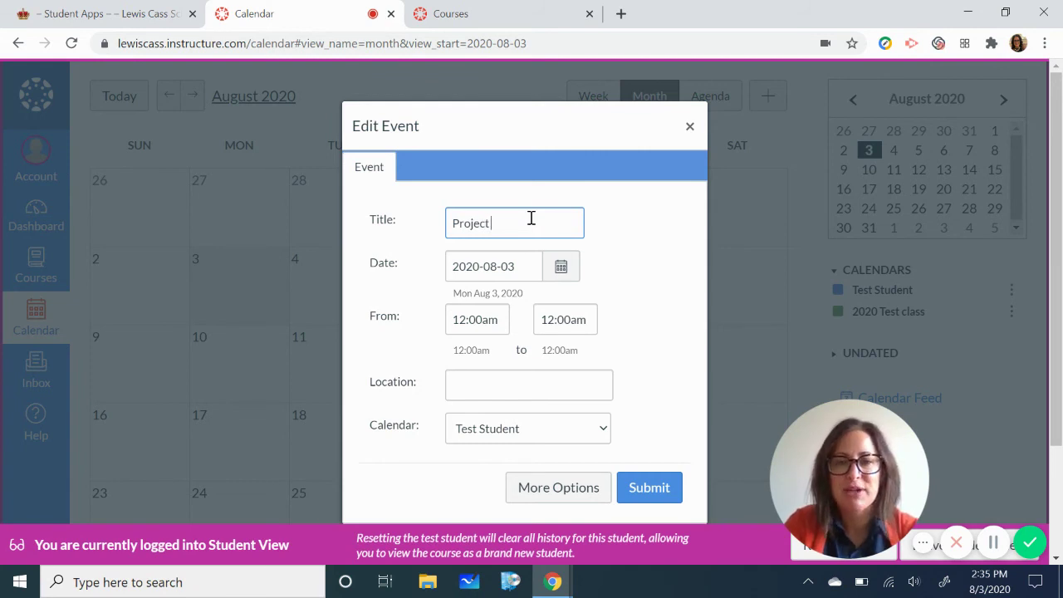
pyautogui.write('due')
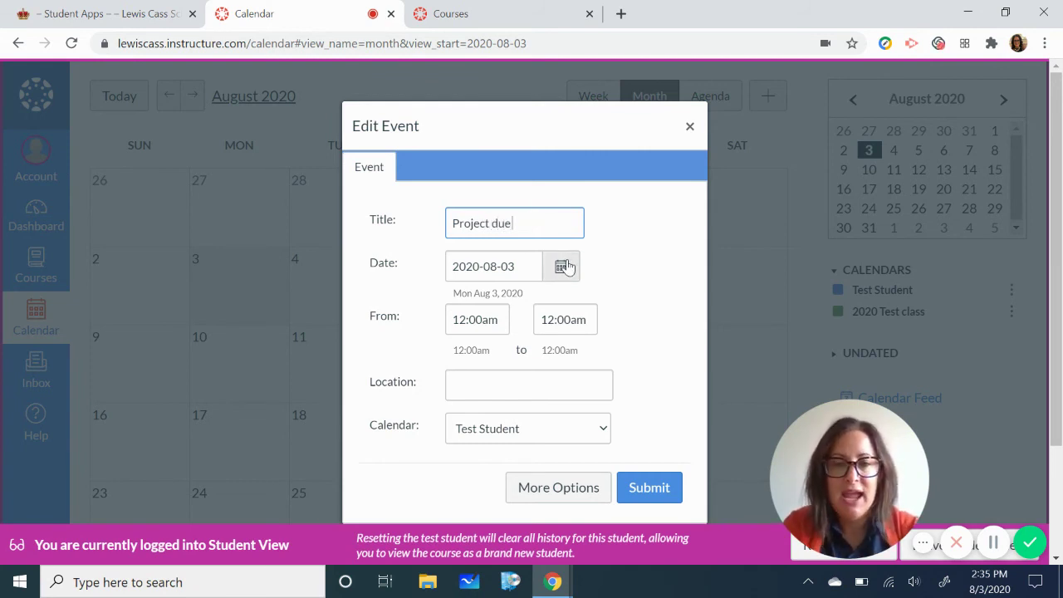
# - Set the Project due event's date to November 6, 2020
pyautogui.click(564, 266)
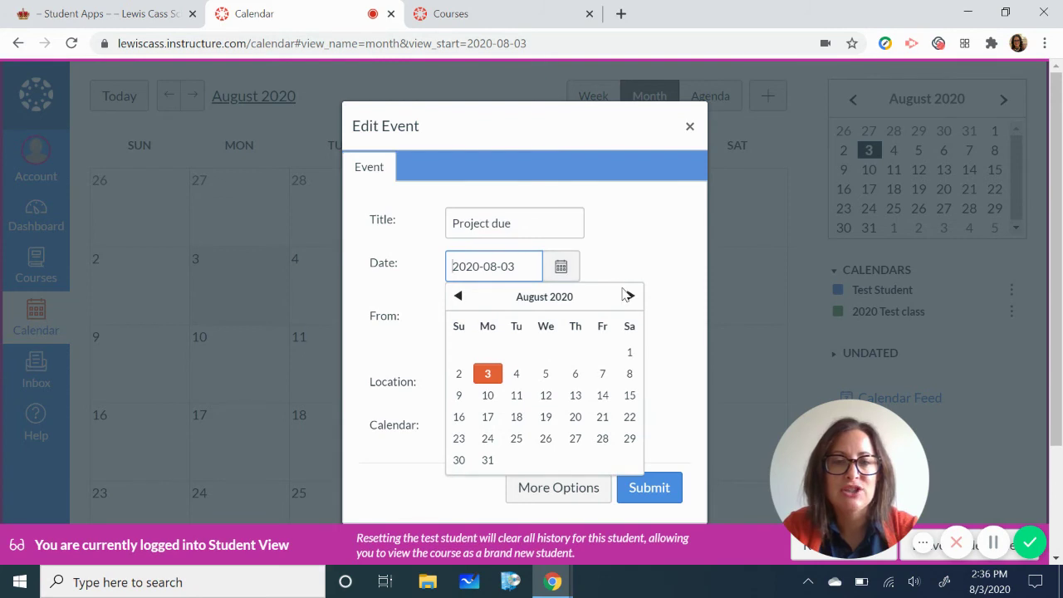
pyautogui.click(630, 297)
pyautogui.click(630, 298)
pyautogui.click(630, 297)
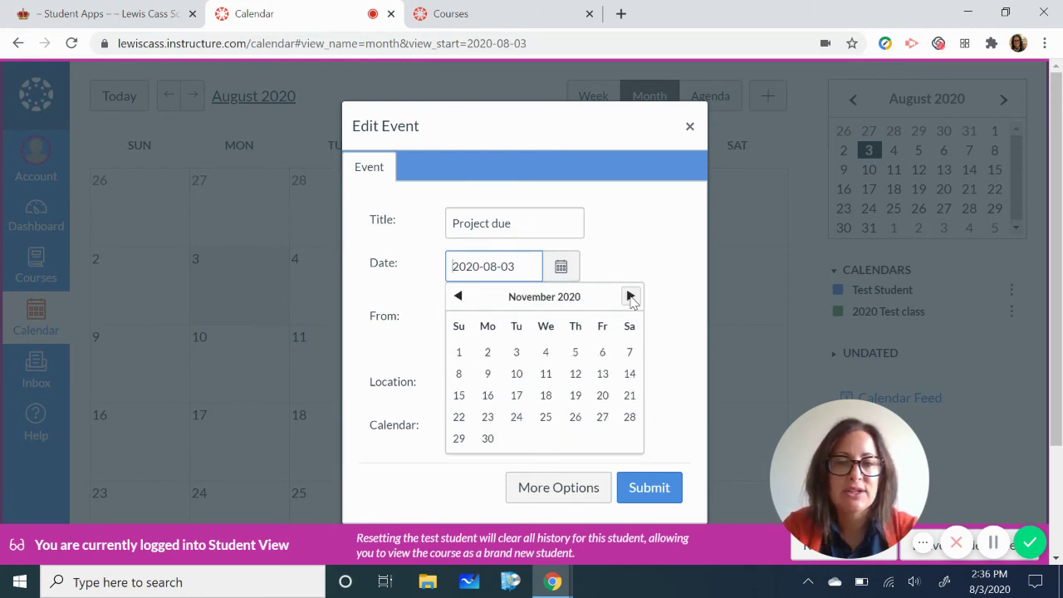
pyautogui.click(603, 352)
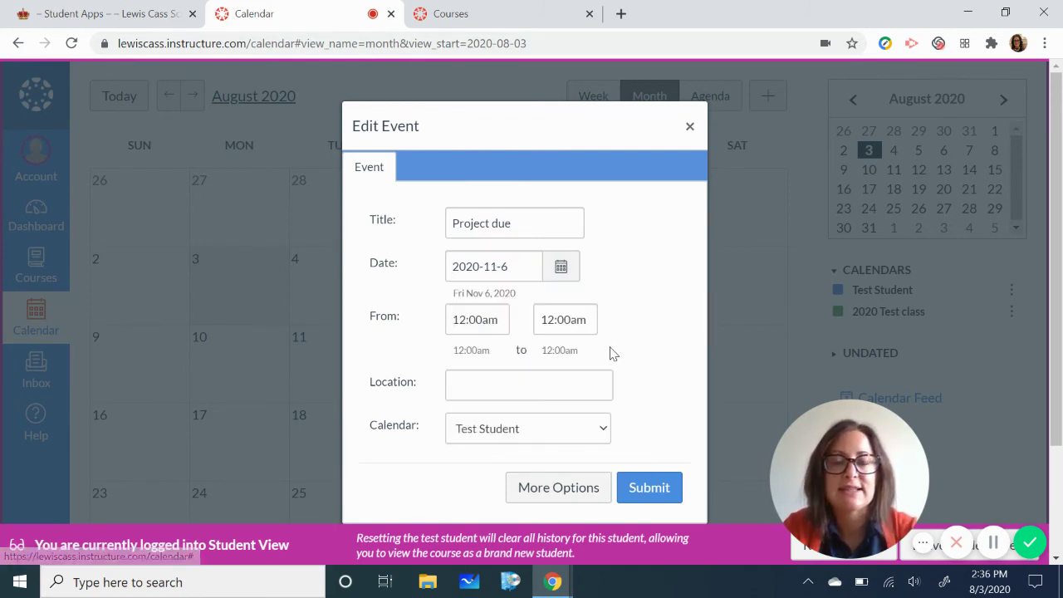
# - Enter the teacher's name as the event location, keep the Test Student calendar, and submit the event
pyautogui.click(531, 386)
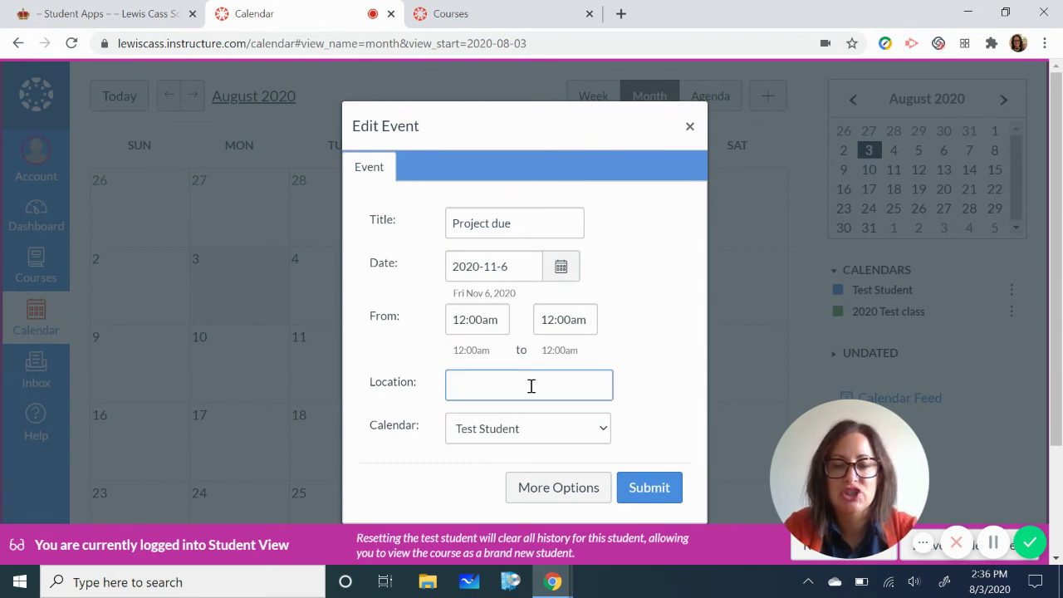
pyautogui.write('MS')
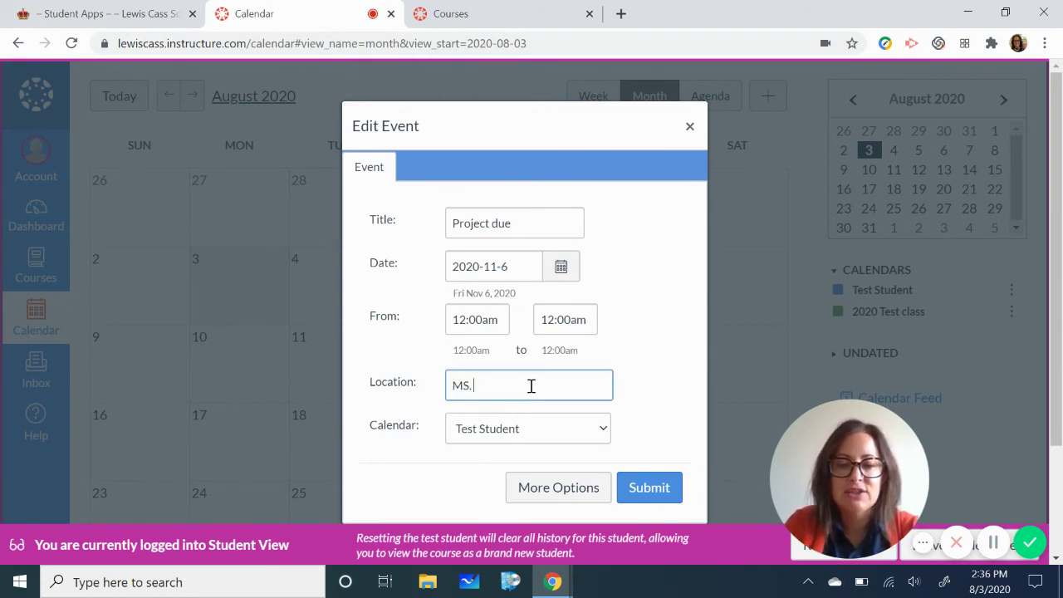
pyautogui.write('. Rucker')
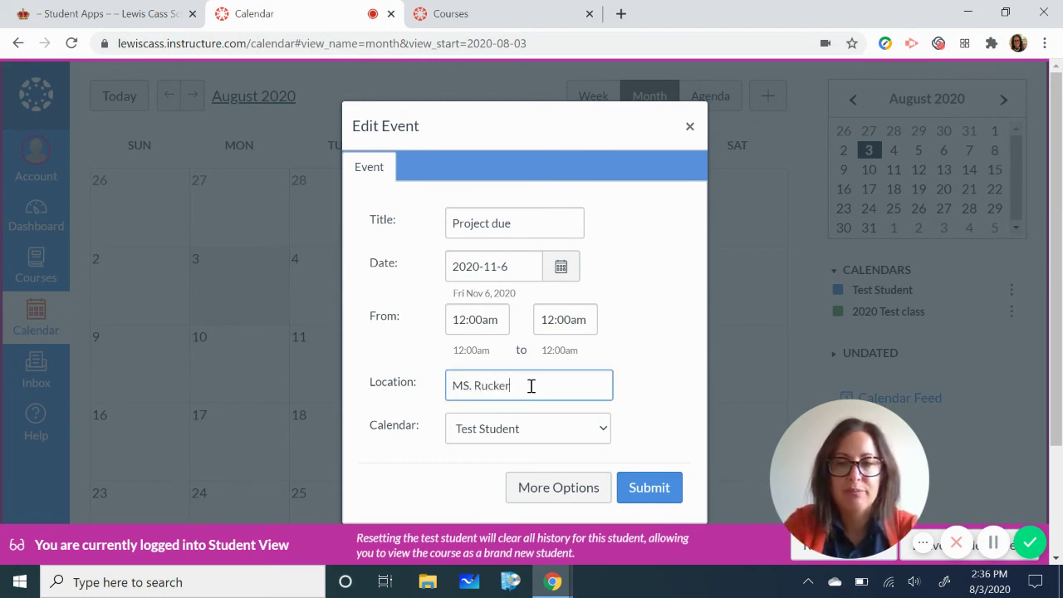
pyautogui.click(607, 433)
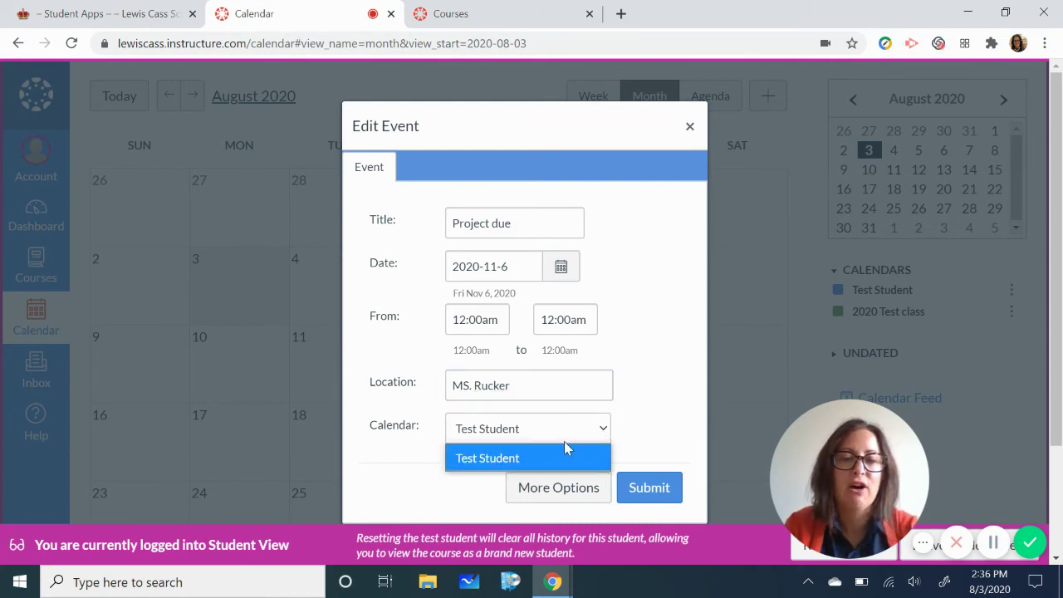
pyautogui.click(563, 440)
pyautogui.click(650, 490)
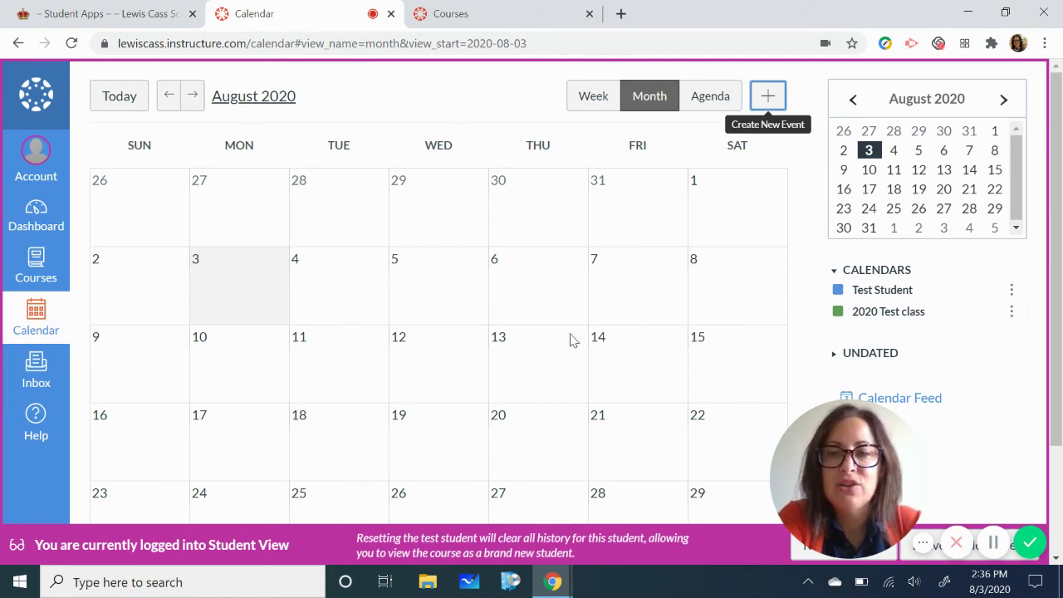
# - Go forward to November 2020 in the calendar and view the details of the Project due event
pyautogui.click(191, 96)
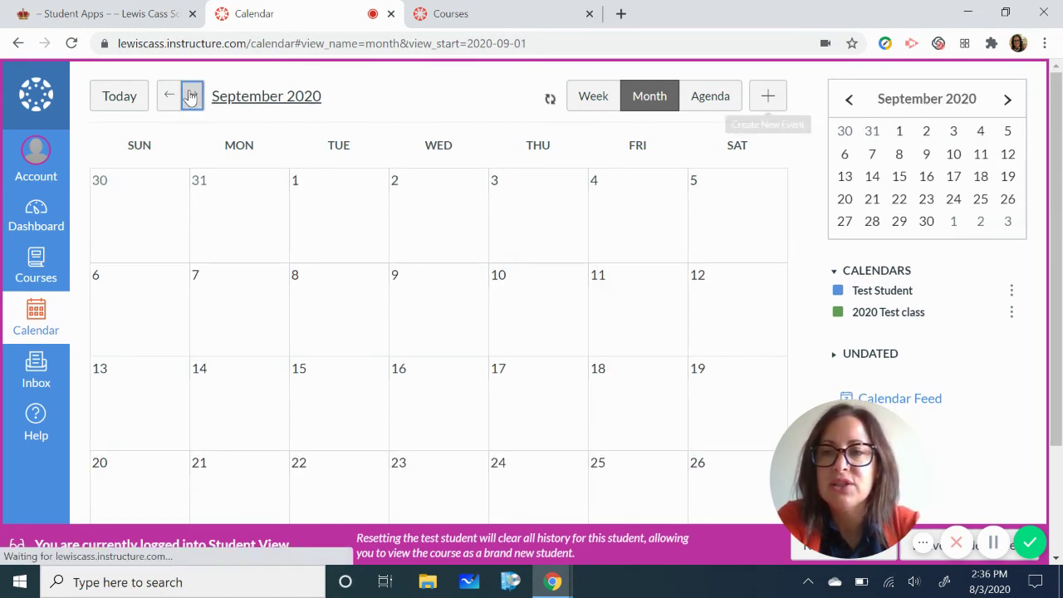
pyautogui.click(191, 97)
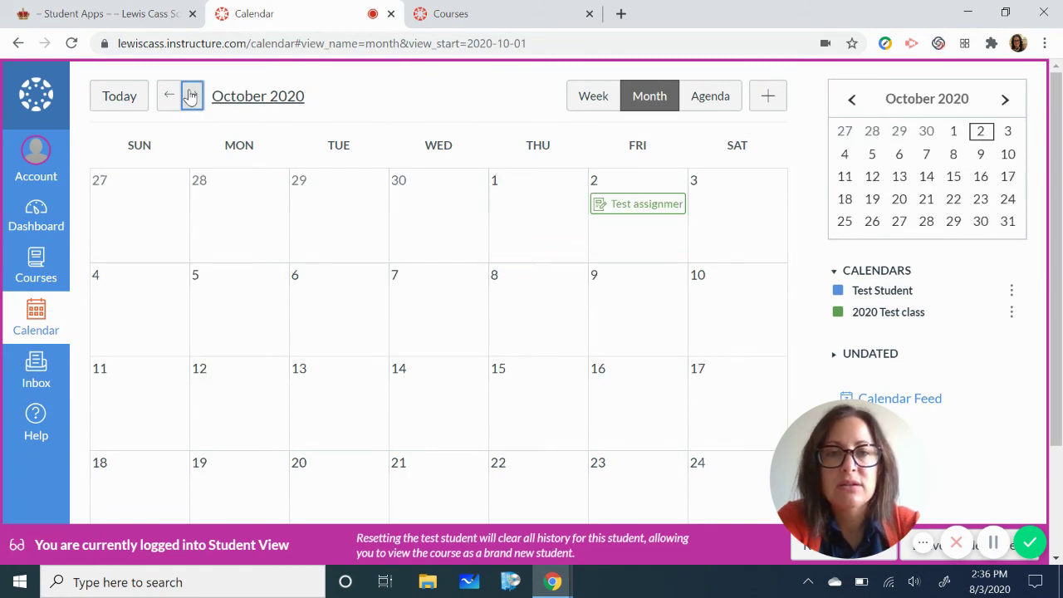
pyautogui.click(191, 97)
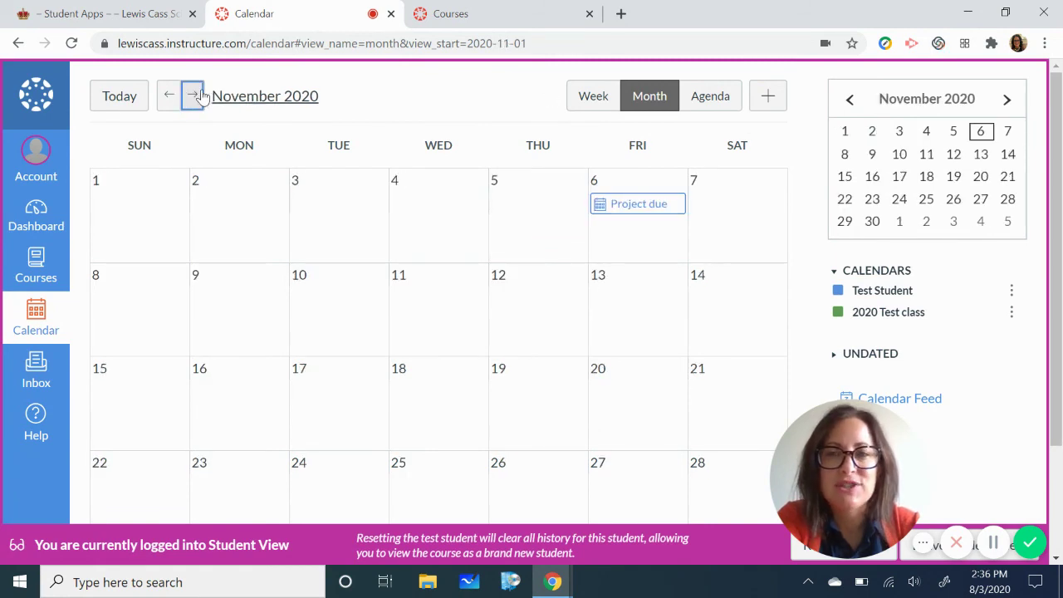
pyautogui.click(610, 211)
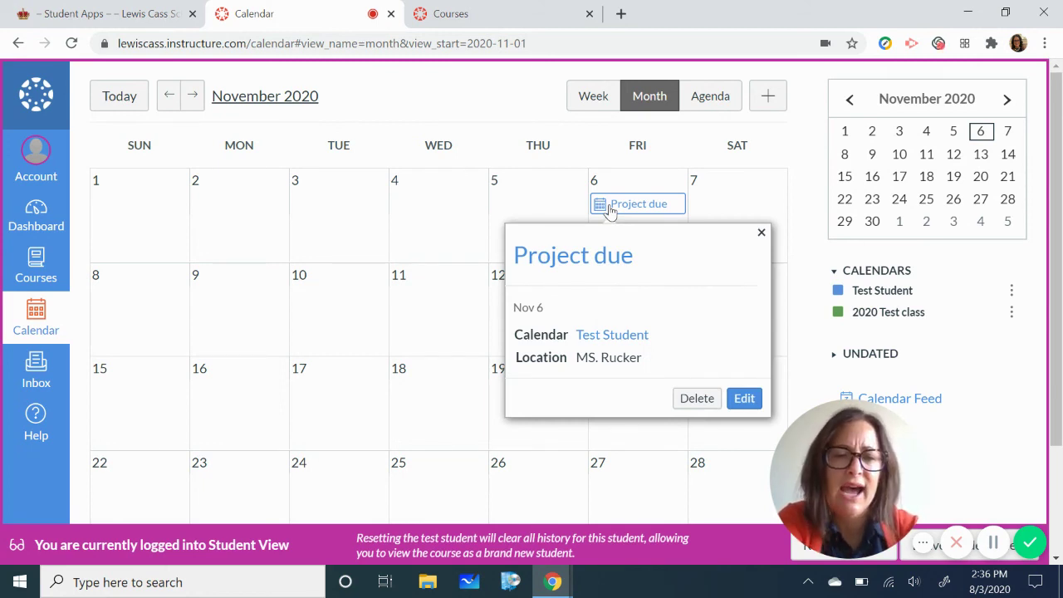
# - Try to view the inbox and the dashboard in student view
pyautogui.click(50, 370)
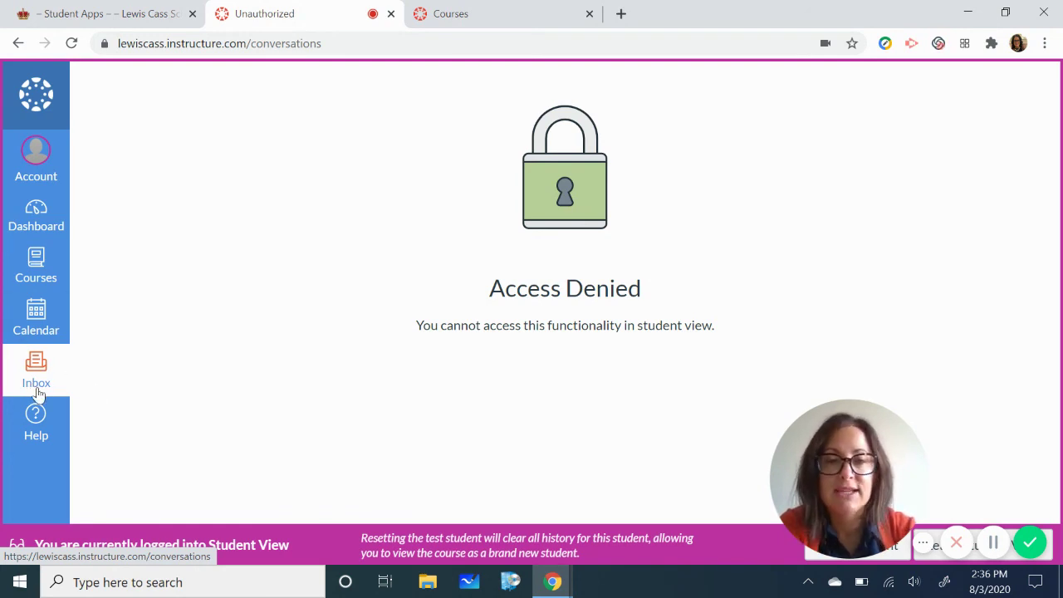
pyautogui.click(41, 383)
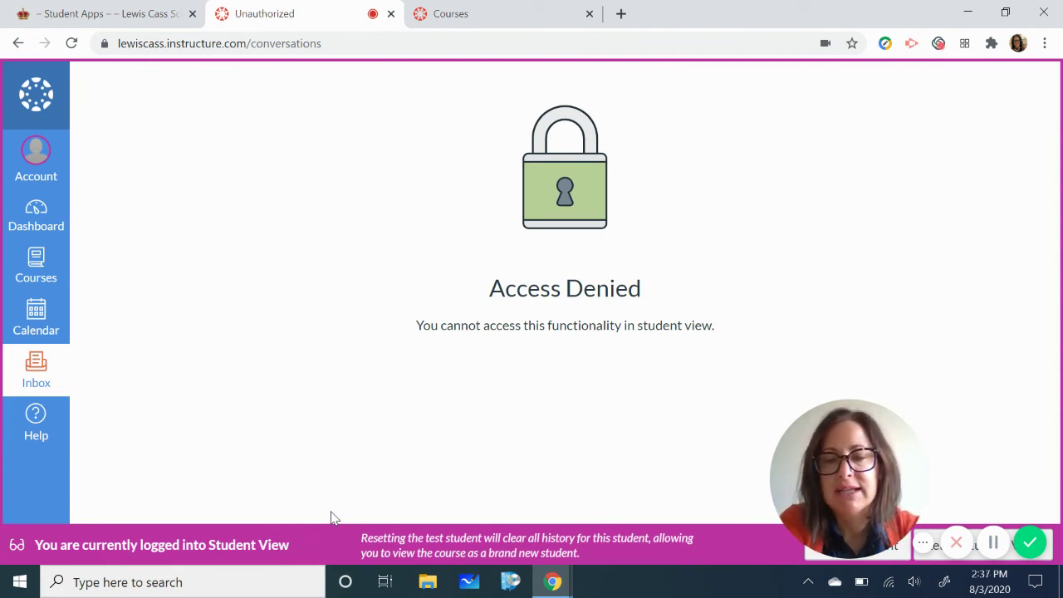
pyautogui.click(51, 228)
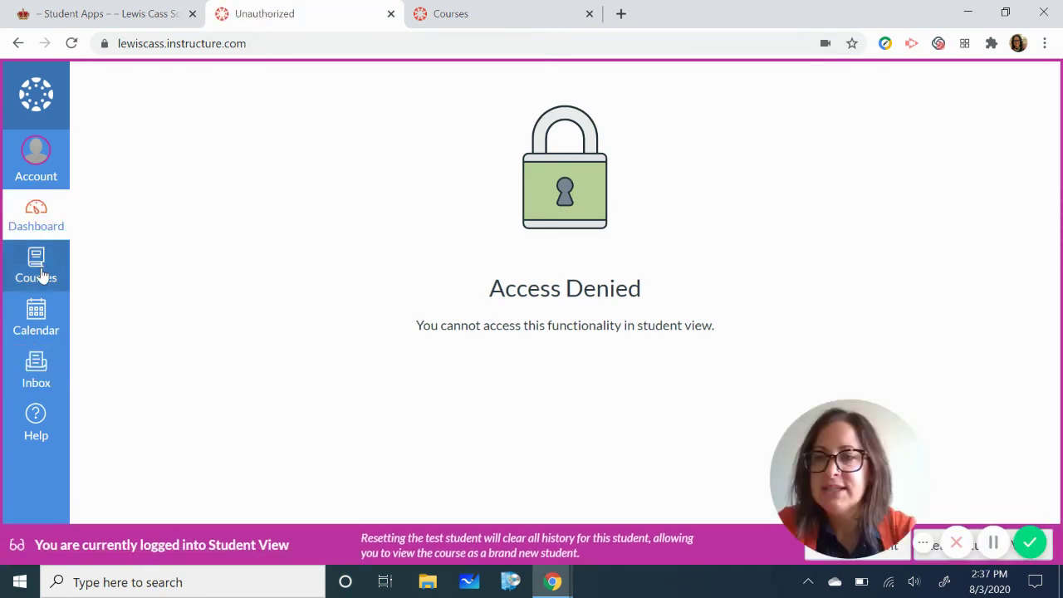
# - Open the 2020 Test class course from the list of all courses
pyautogui.click(38, 274)
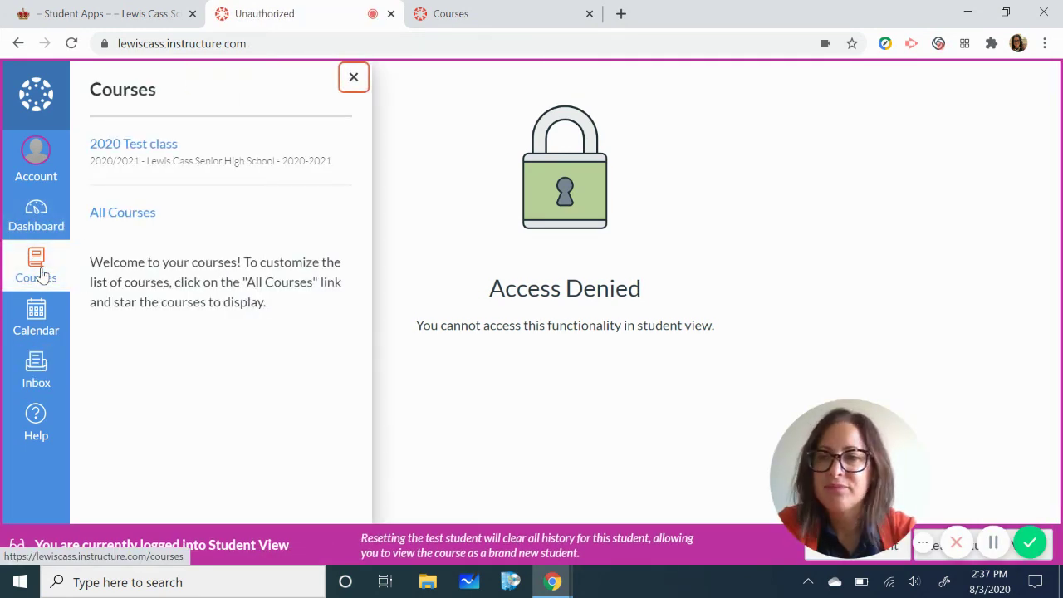
pyautogui.click(108, 219)
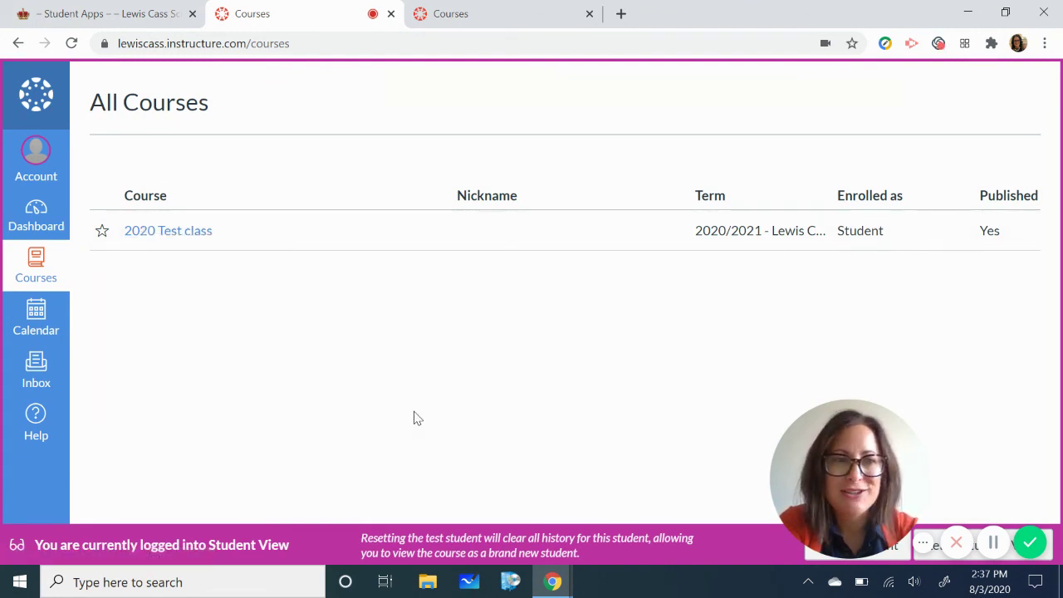
pyautogui.click(177, 232)
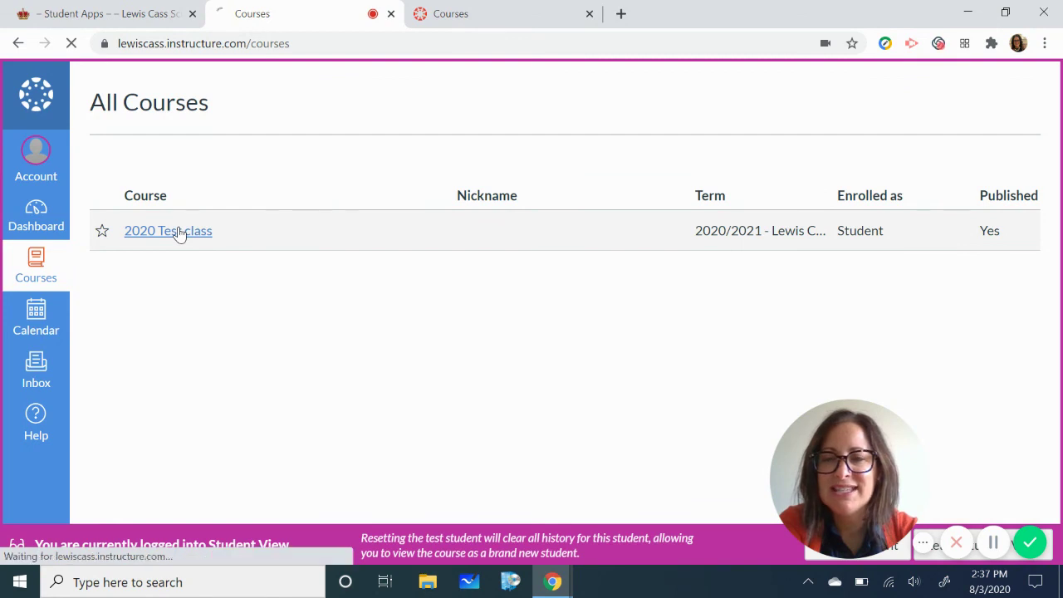